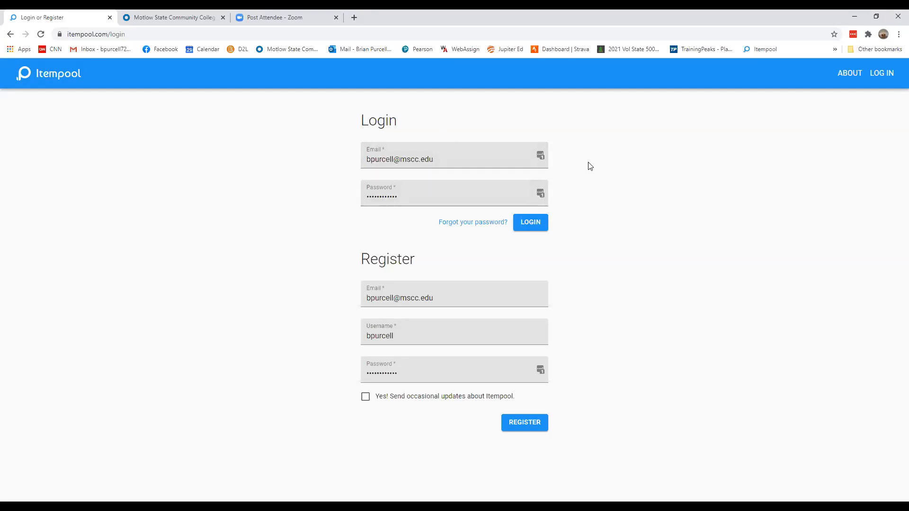
Log in to Itempool and open the Live challenges list
left_click(535, 221)
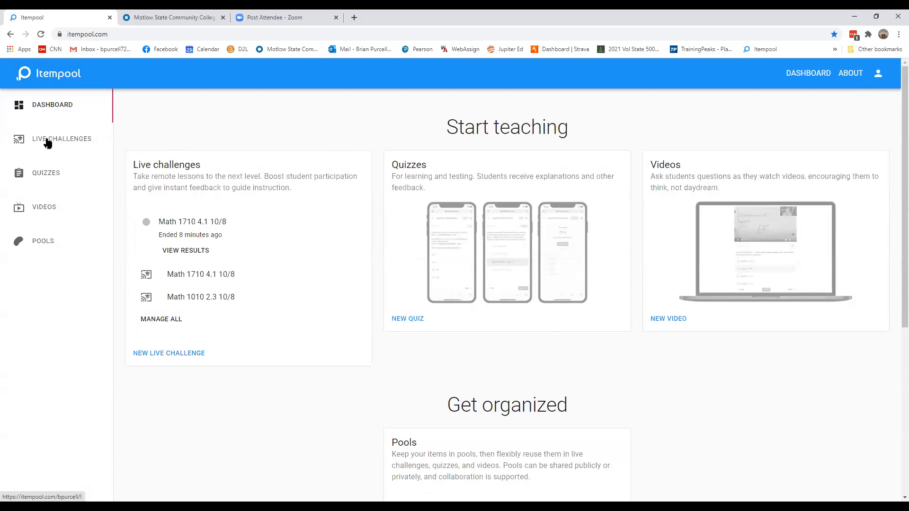
left_click(47, 140)
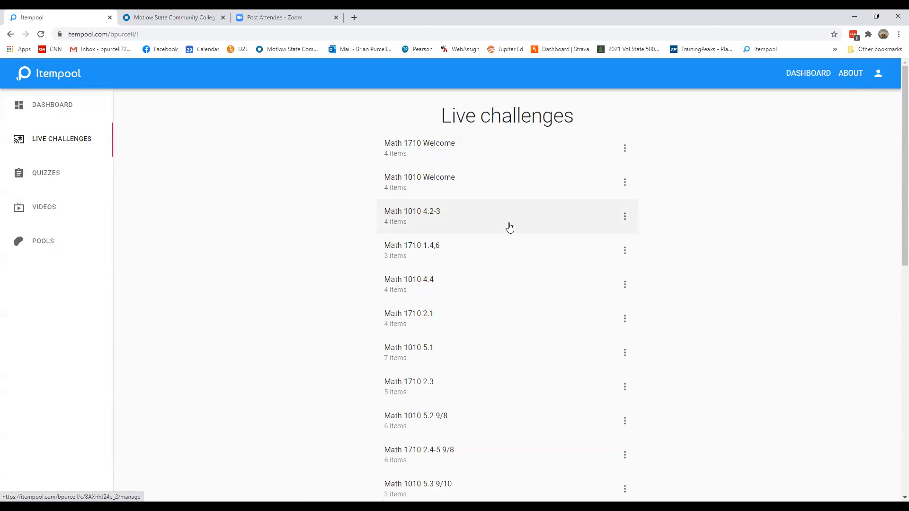
Create a new live challenge titled Test
scroll(497, 185, "down", 2)
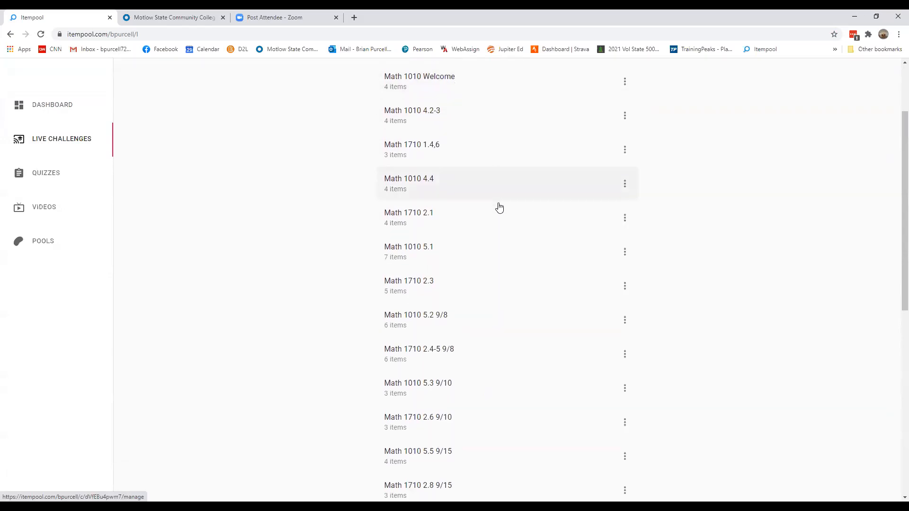
scroll(499, 207, "down", 8)
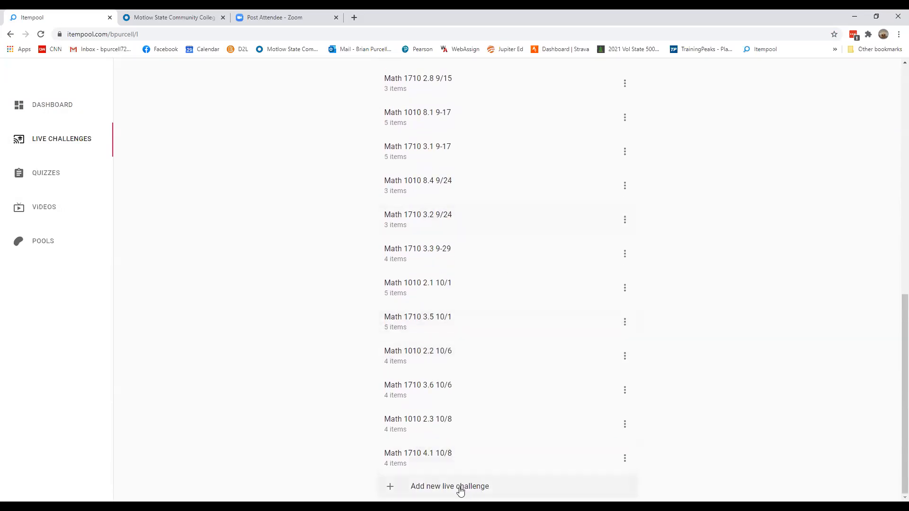
left_click(461, 492)
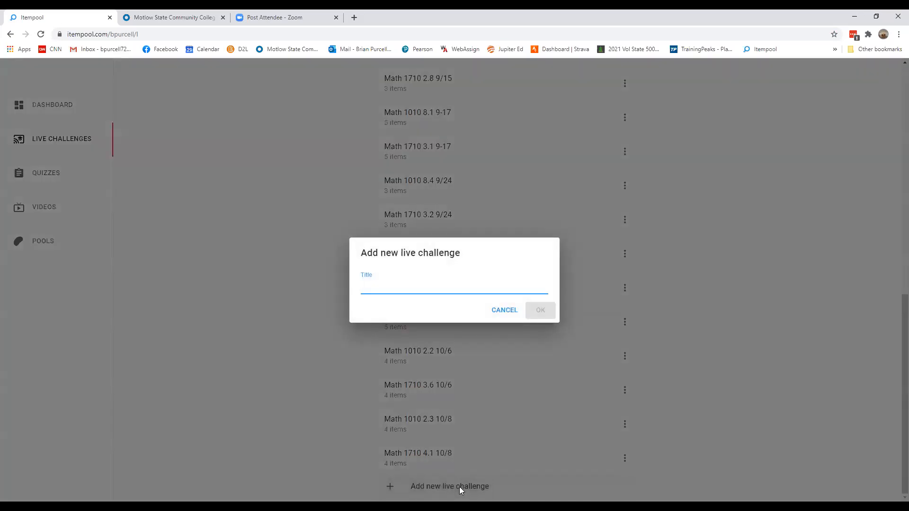
type("Test")
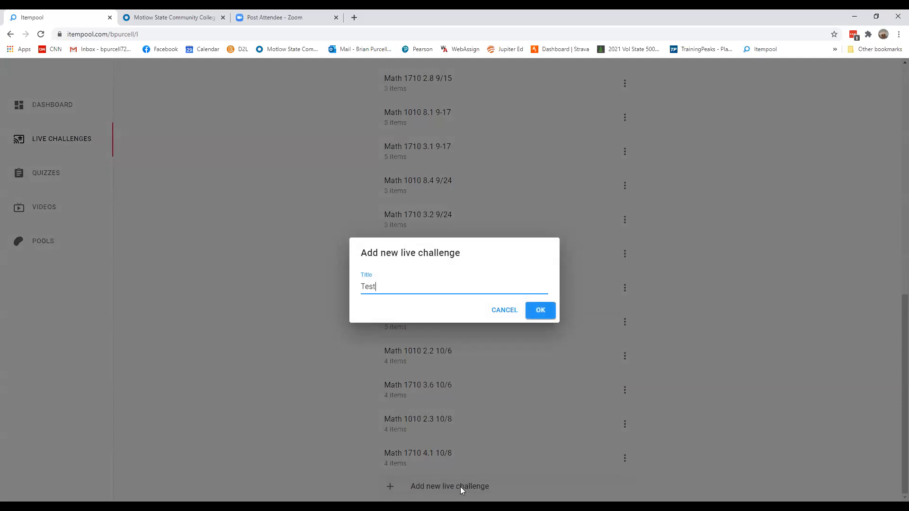
key("Return")
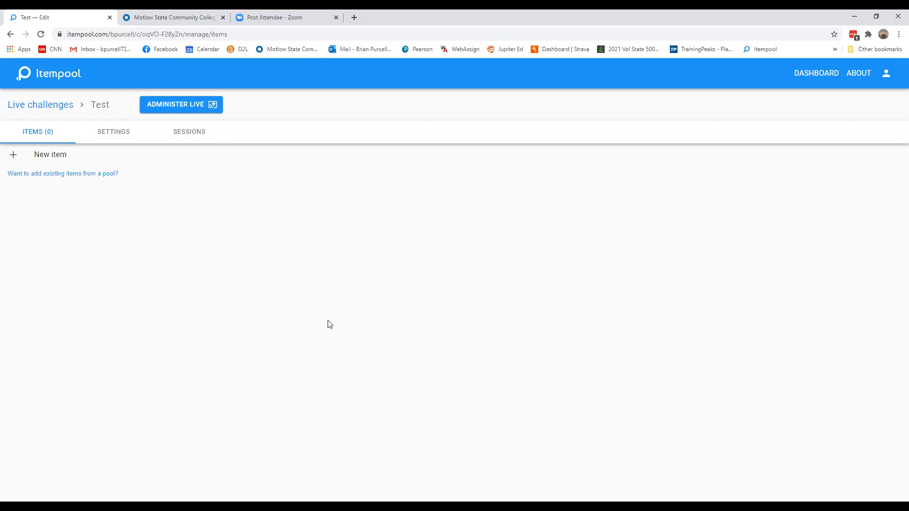
Add a new item to the challenge using the Multiple choice template
left_click(43, 160)
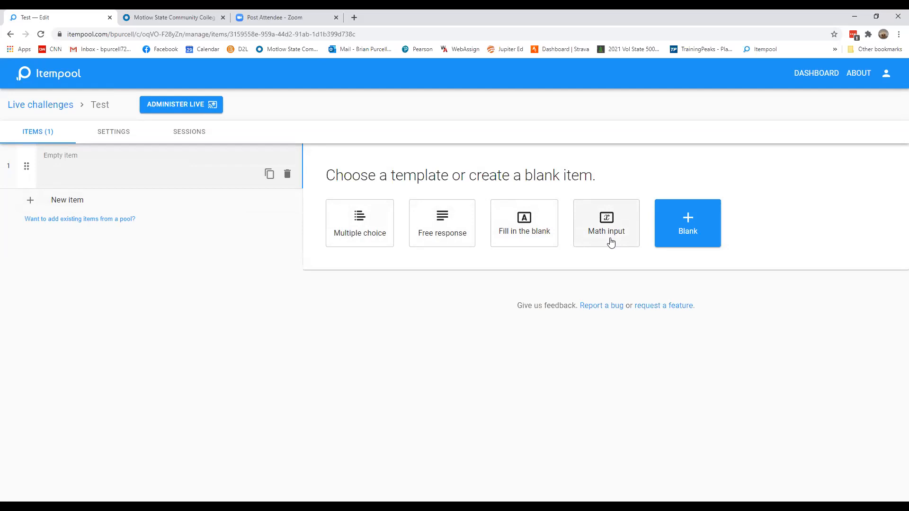
left_click(360, 224)
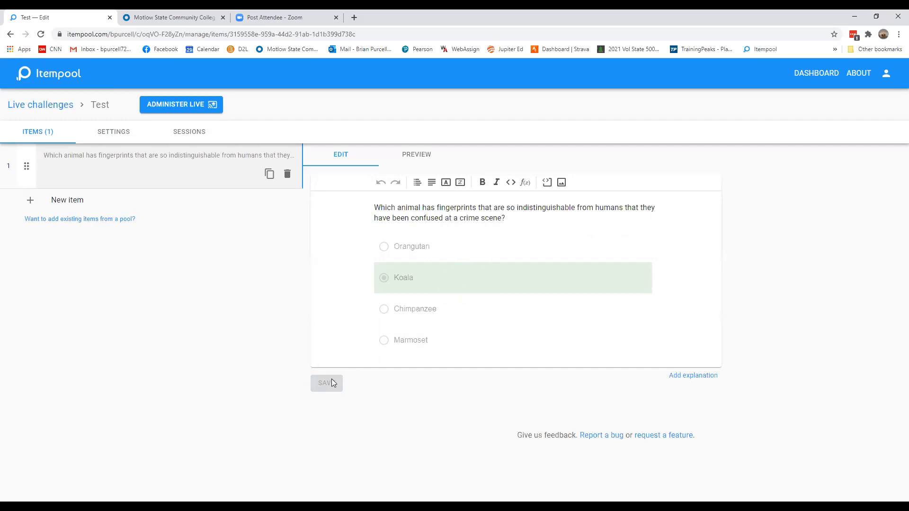
Open the answer options of the fingerprint multiple-choice question for editing
left_click(506, 217)
left_click(325, 388)
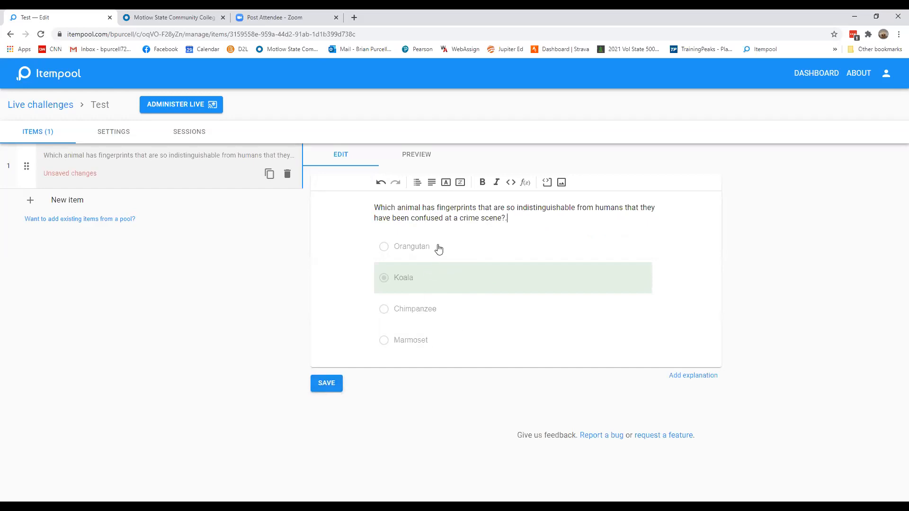
left_click(435, 250)
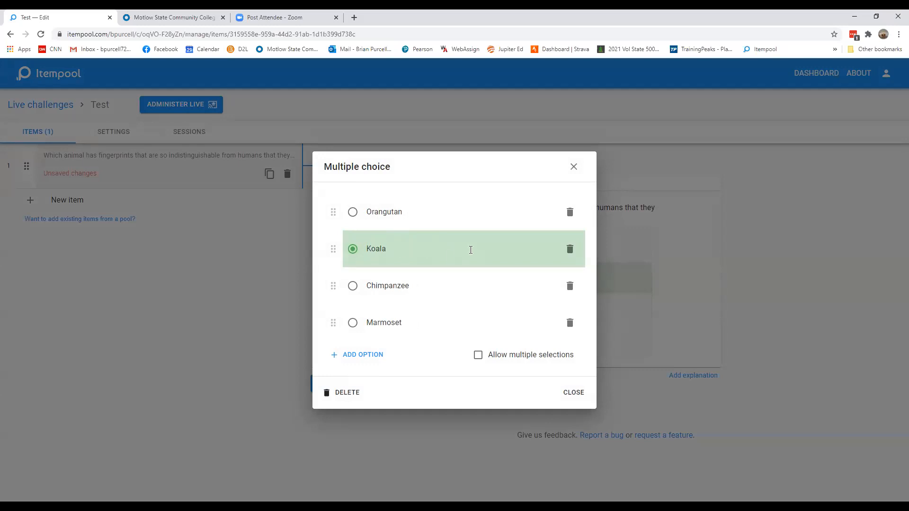
Try allowing multiple selections with Chimpanzee also marked correct, then revert to a single answer
left_click(479, 356)
left_click(354, 287)
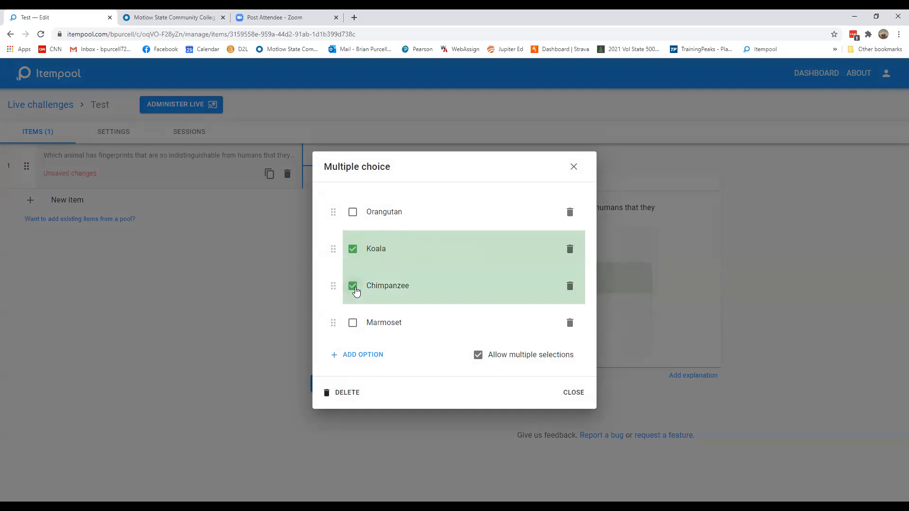
left_click(356, 291)
left_click(478, 357)
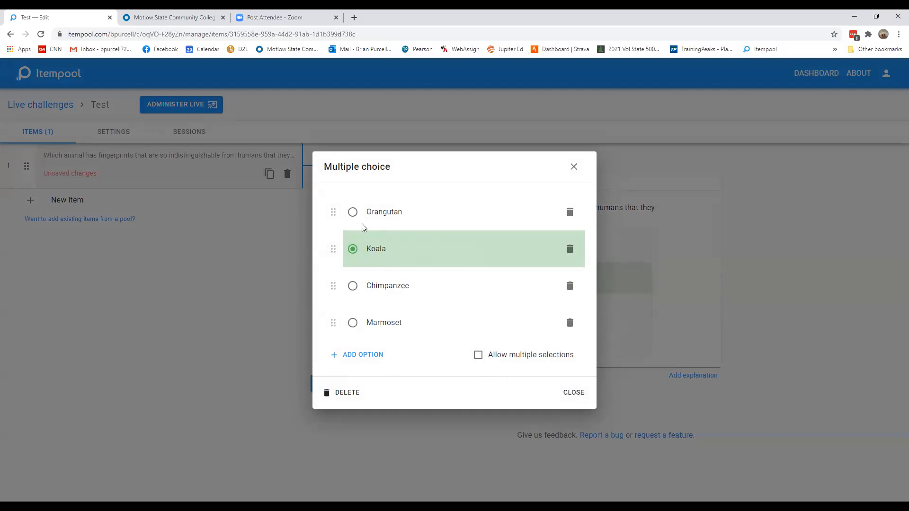
Retype the ending of the Orangutan option as "utan"
left_click(417, 214)
key("BackSpace")
key("BackSpace")
key("BackSpace")
key("BackSpace")
type("utan")
Add a fifth answer option, move it below Koala, and delete it
left_click(360, 355)
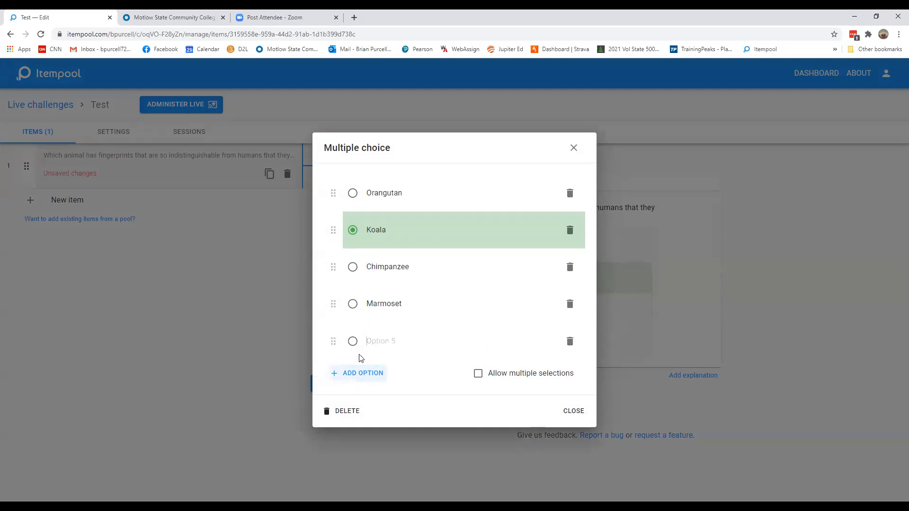
left_click_drag(334, 341, 333, 266)
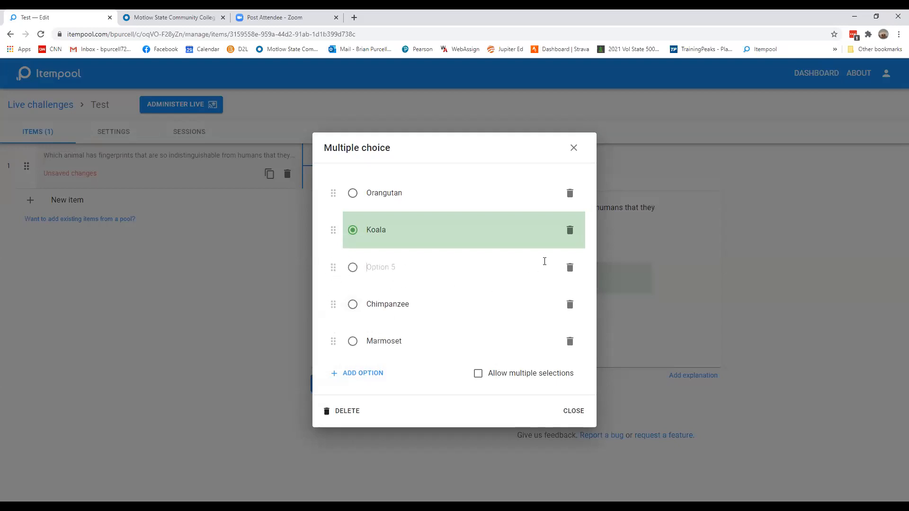
left_click(570, 267)
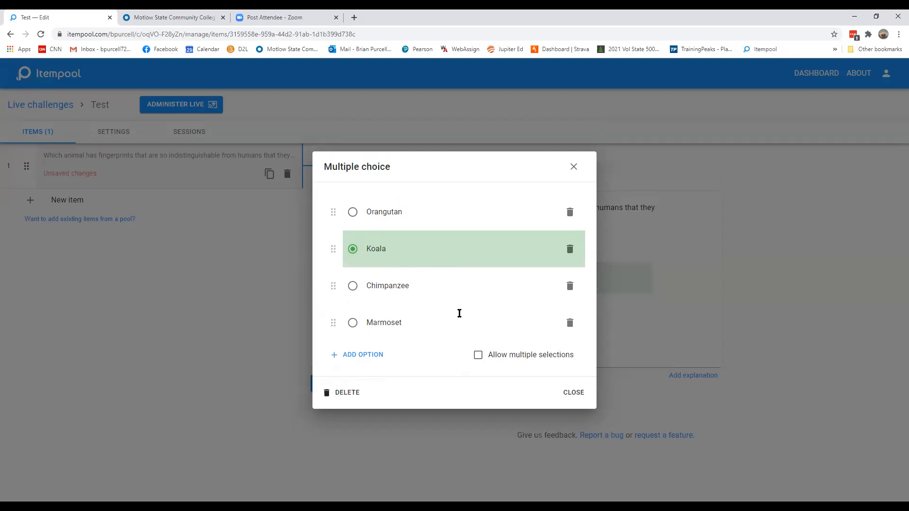
Close the answer options and save the multiple-choice item
left_click(573, 394)
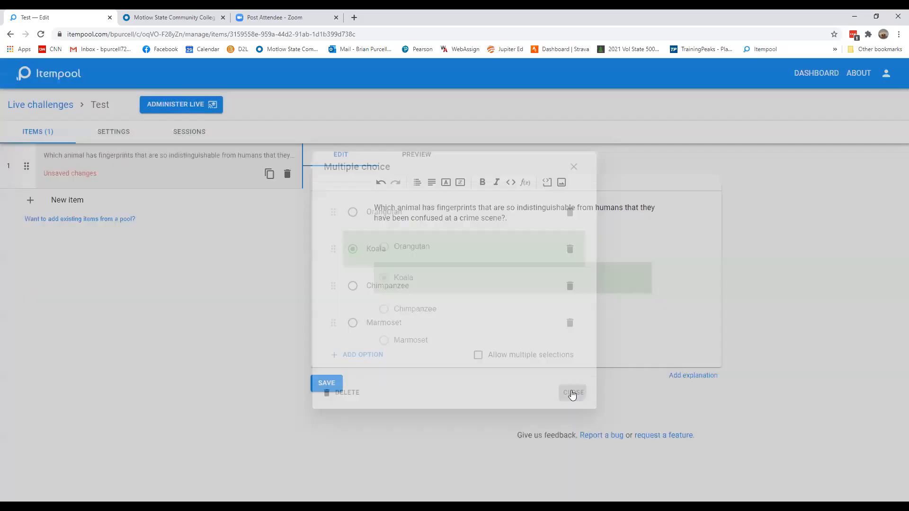
left_click(327, 385)
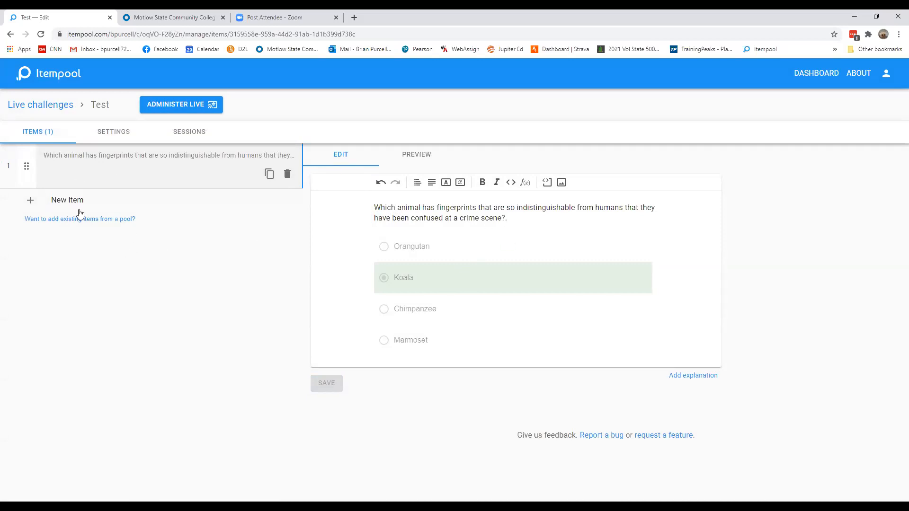
Add a new item from the Free response template and read its explanation of how free response works
left_click(70, 201)
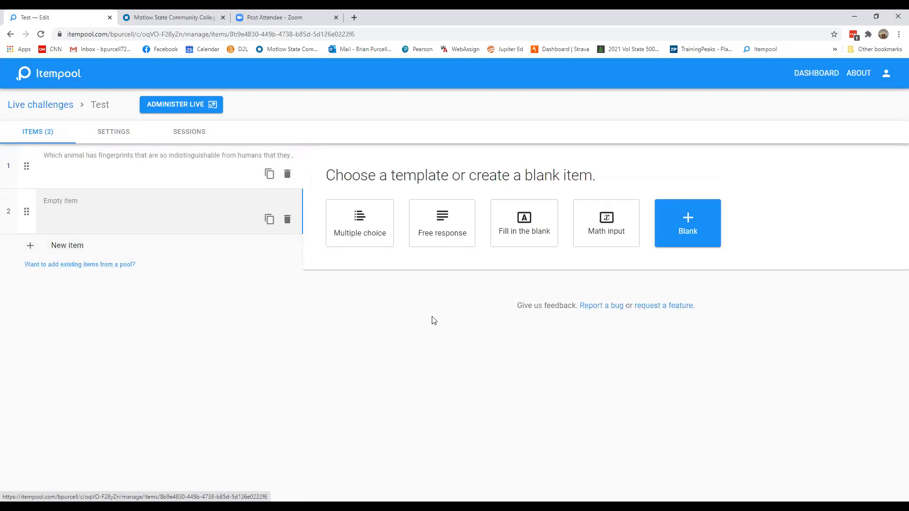
left_click(439, 228)
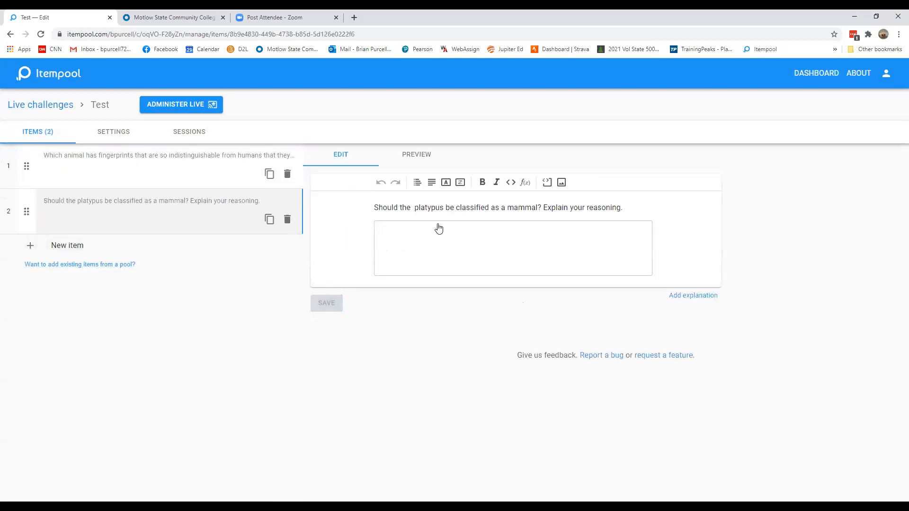
left_click(474, 228)
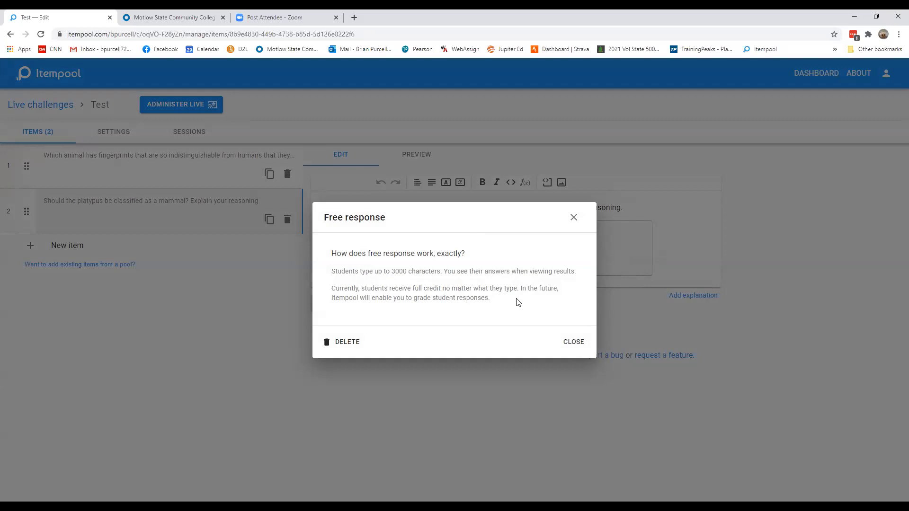
left_click(571, 342)
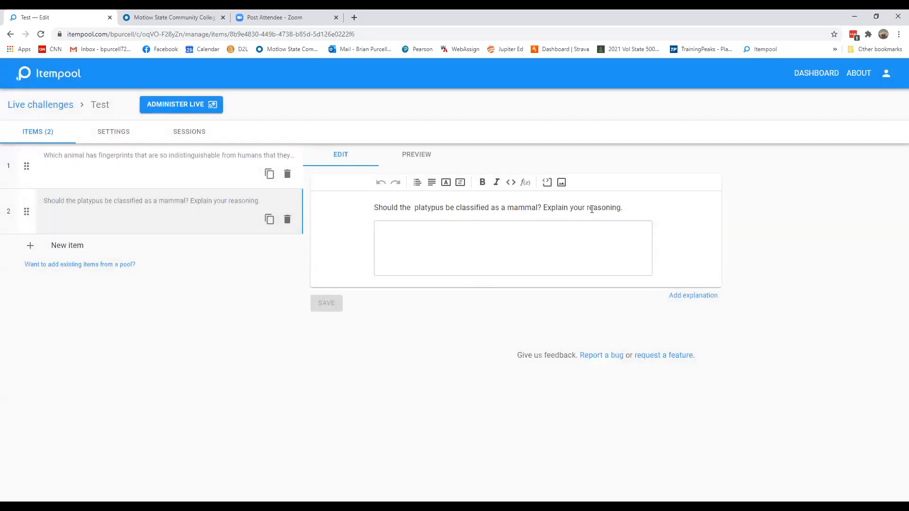
Change the platypus question's ending to "reasoning.." and save the item
left_click(628, 208)
key("BackSpace")
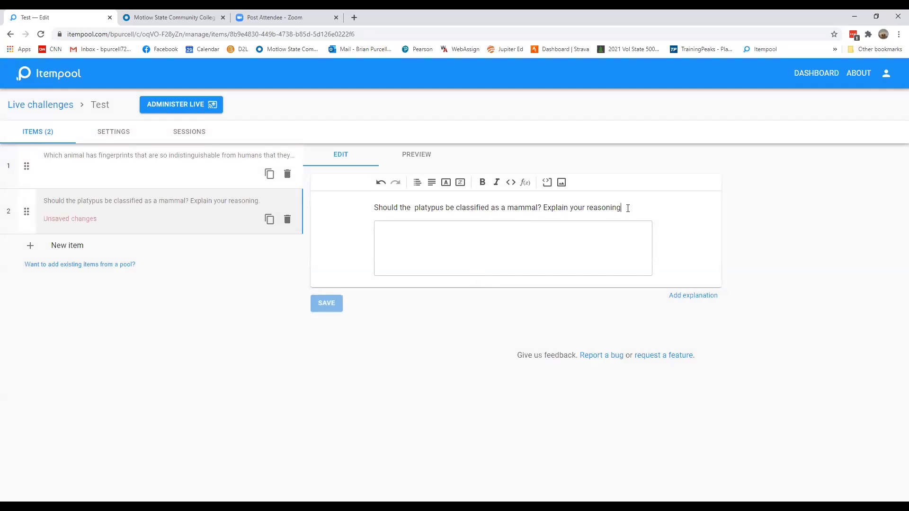
type(".")
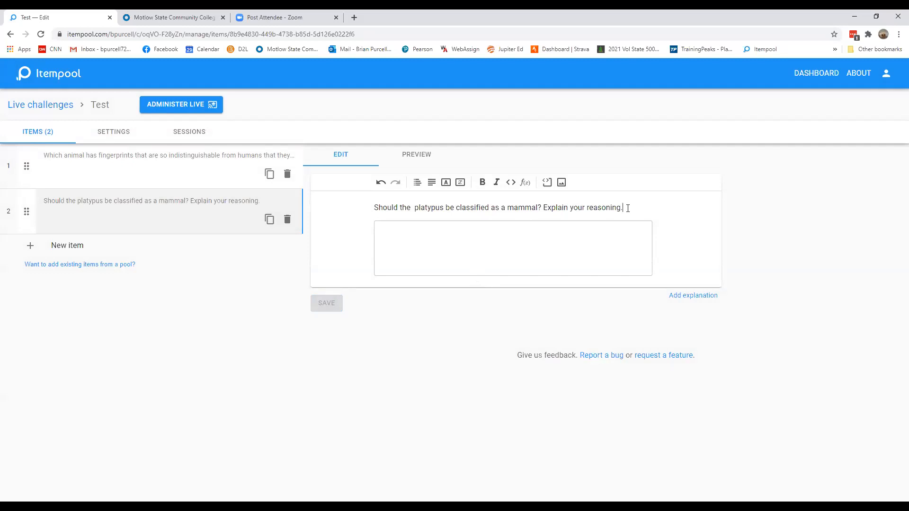
type(".")
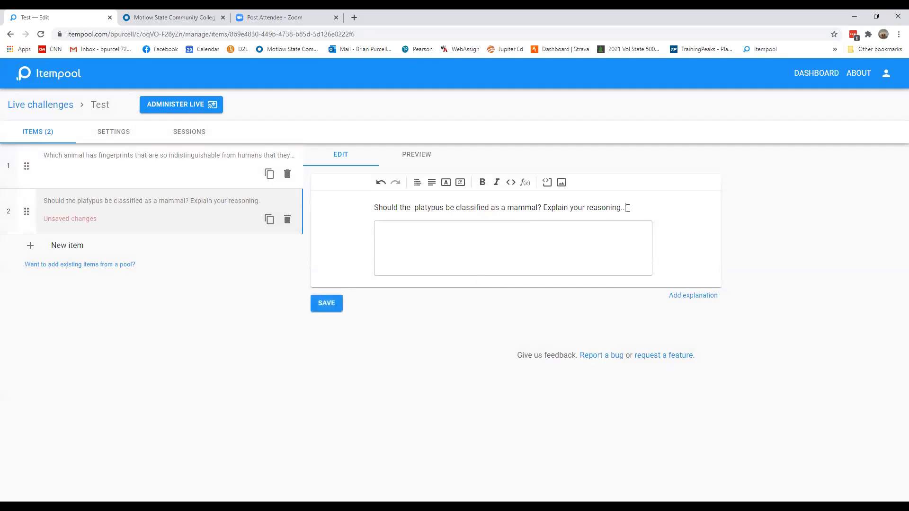
left_click(333, 308)
Add a new item from the Fill in the blank template
left_click(59, 255)
left_click(520, 217)
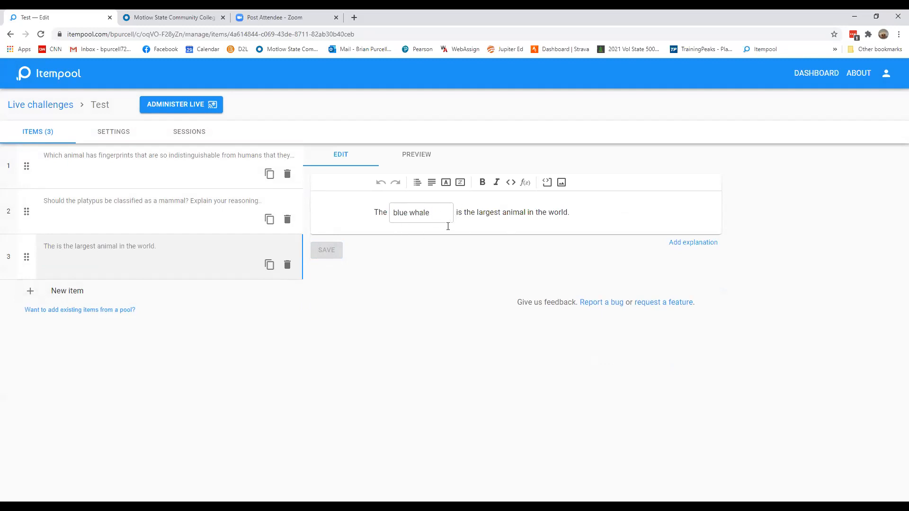
Insert a second blank at the end of the blue whale sentence with the correct answer Blue
left_click(577, 212)
left_click(446, 186)
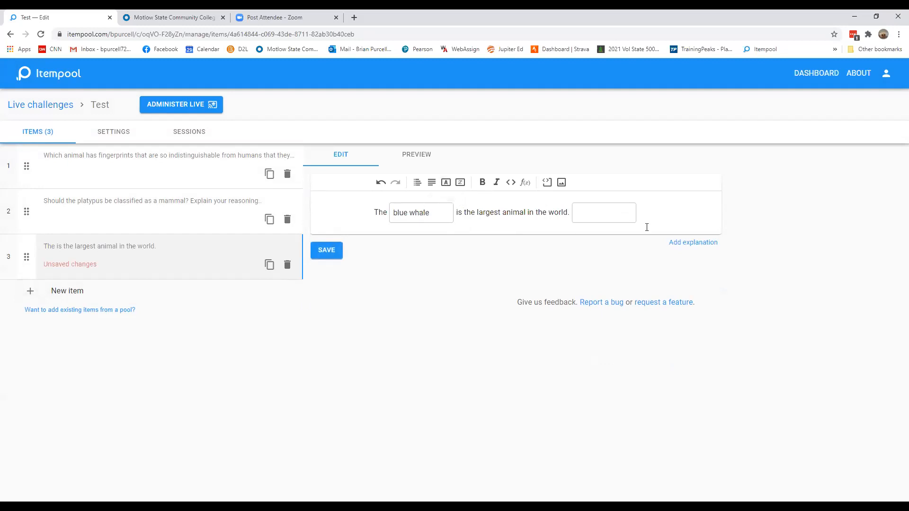
left_click(588, 212)
left_click(359, 269)
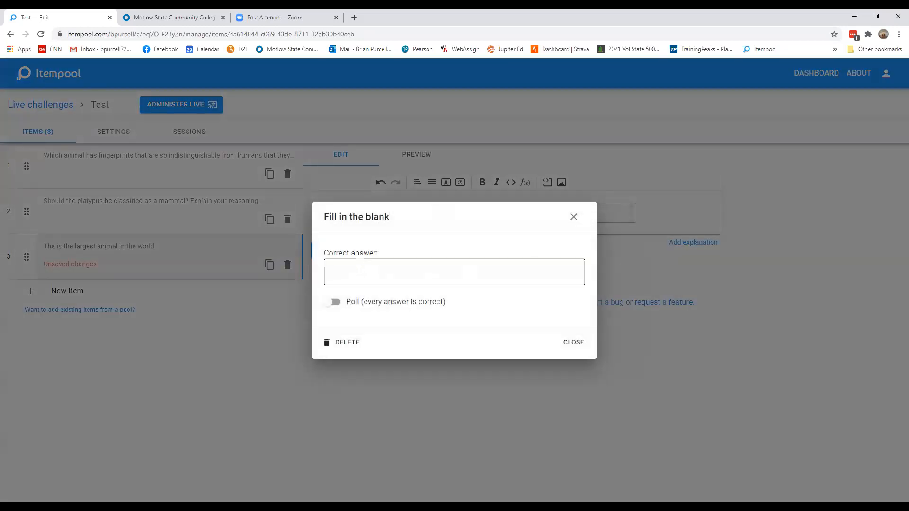
type("Blue")
left_click(574, 342)
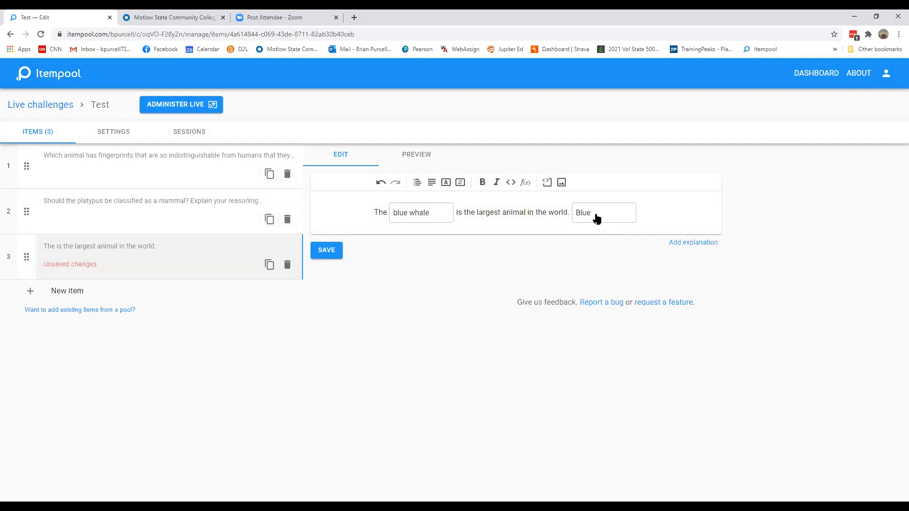
Clear the extra blank's answer and switch it to a poll, then delete that blank
left_click(598, 218)
left_click_drag(358, 271, 332, 273)
key("BackSpace")
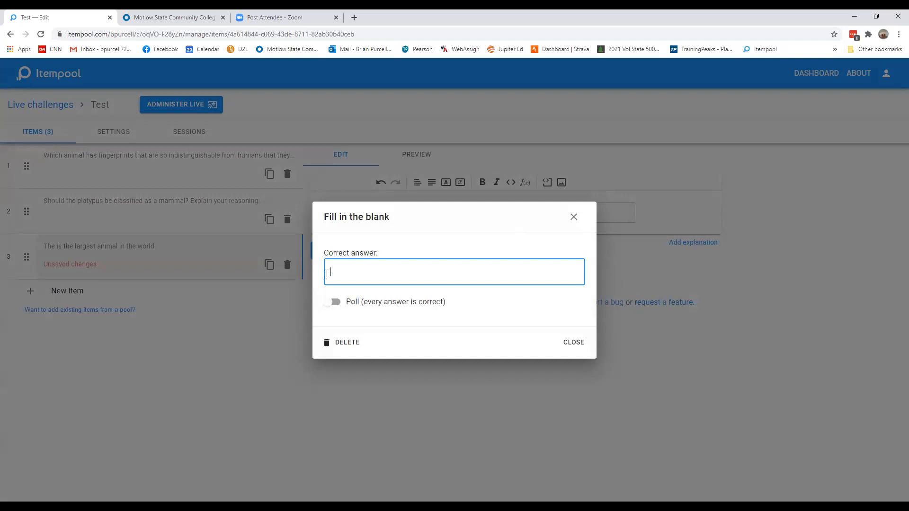
left_click(331, 303)
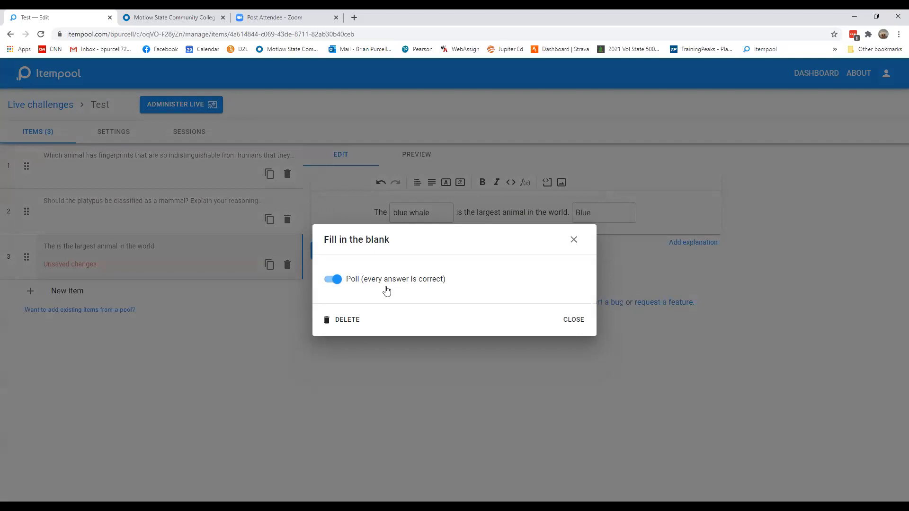
left_click(568, 322)
key("BackSpace")
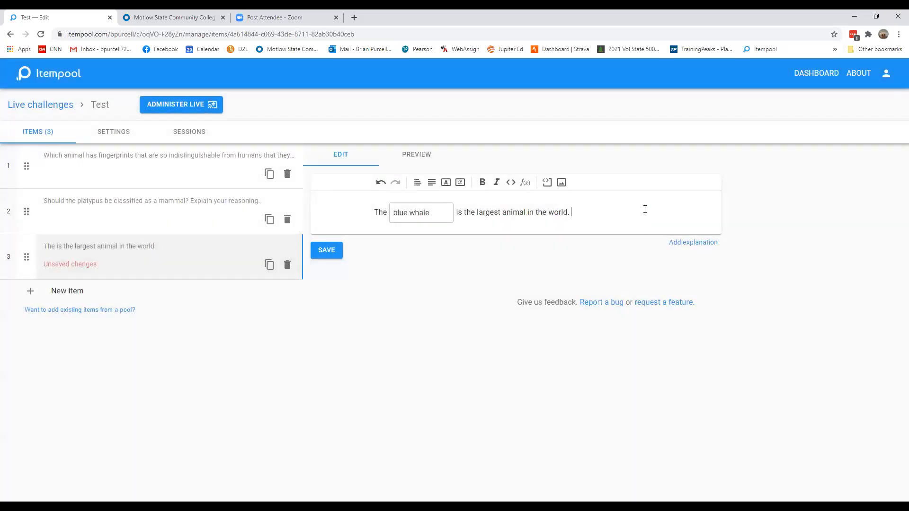
Check the blue whale blank's correct answer and save the fill-in-the-blank item
left_click(439, 213)
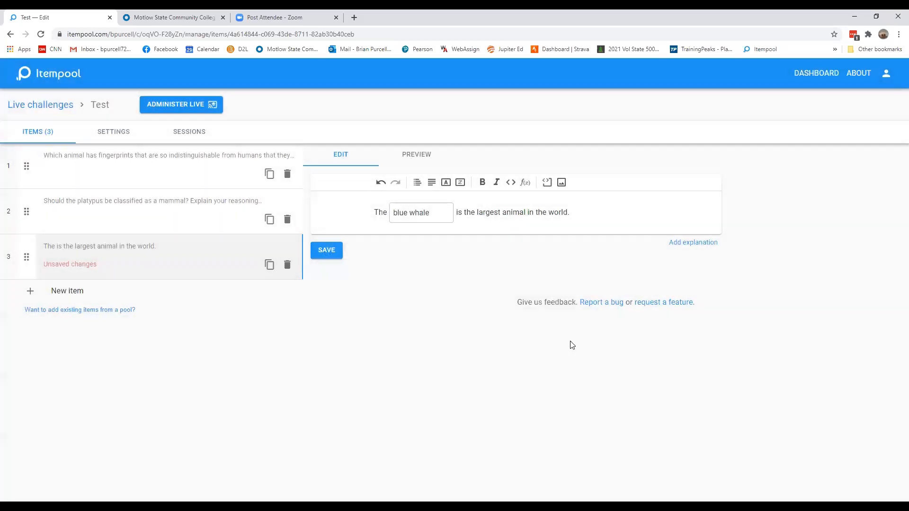
left_click(573, 343)
left_click(326, 251)
Add a new item from the Math input template
left_click(64, 297)
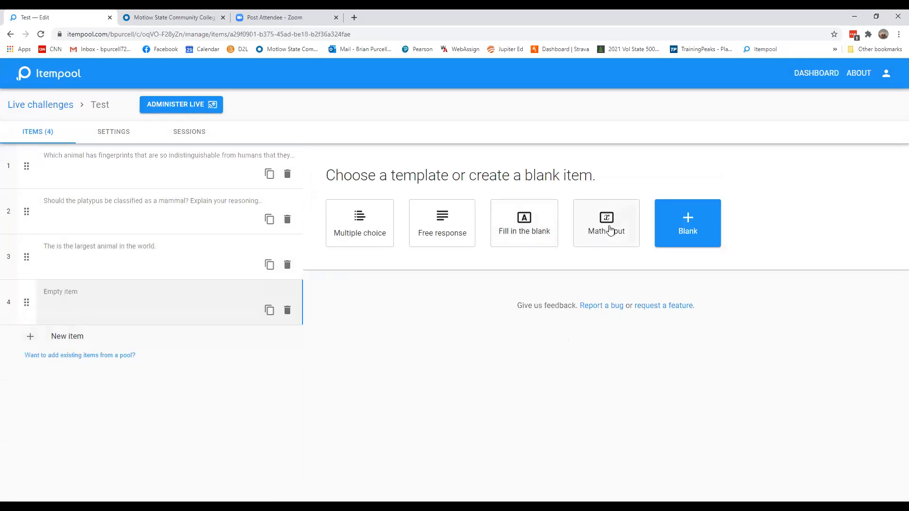
left_click(610, 231)
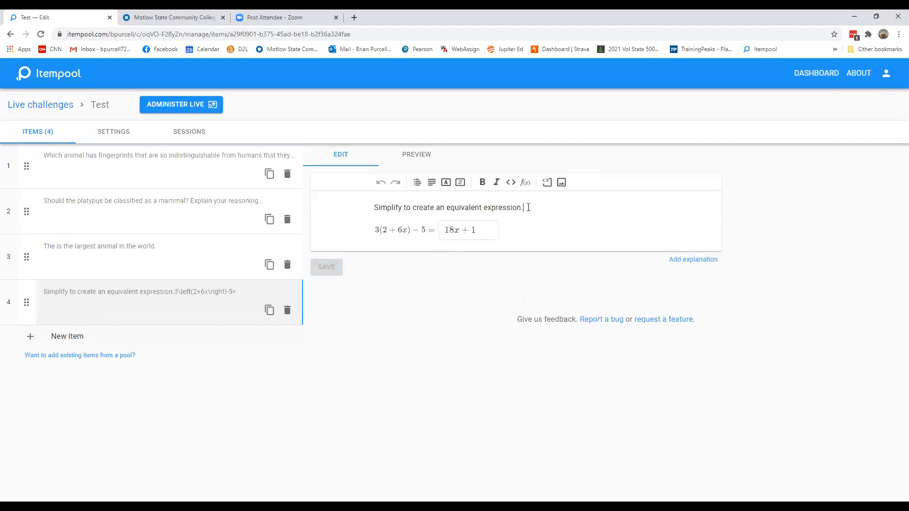
End the math prompt with an extra period, try writing the expression 1 + 2/3 on a new line, then remove it
type(".")
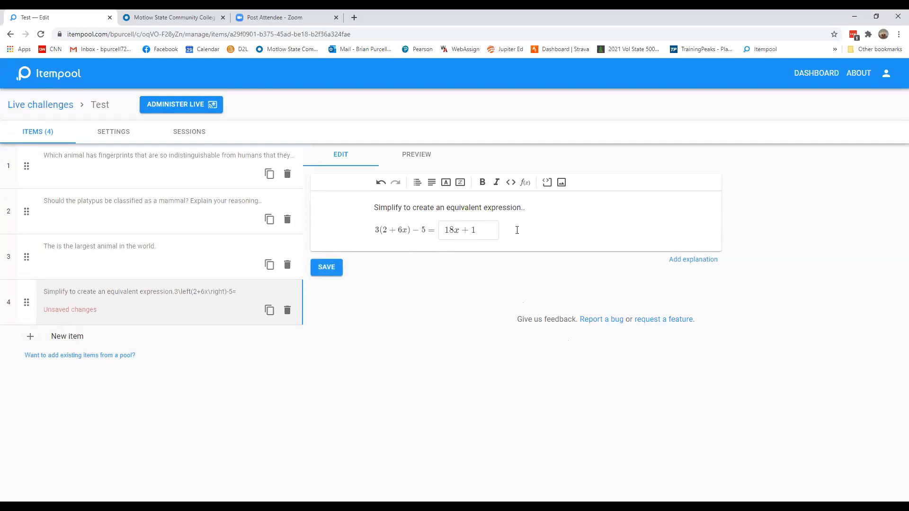
key("Return")
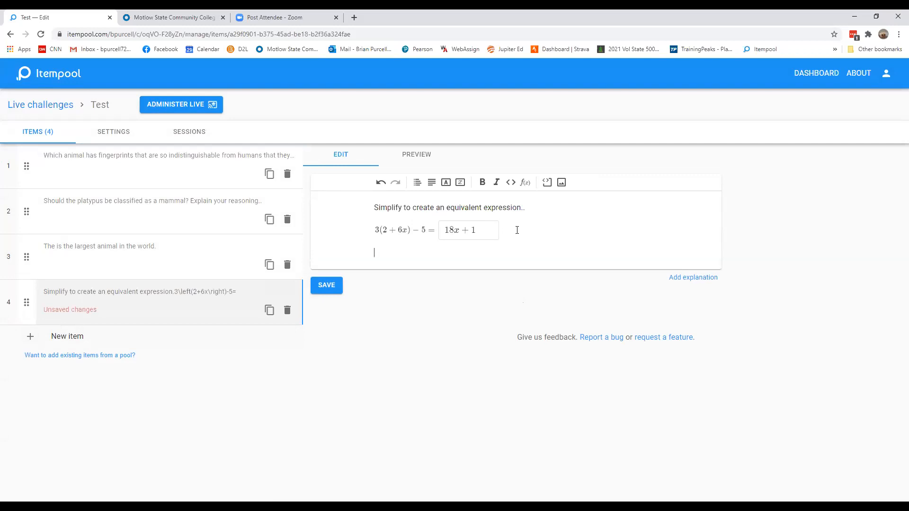
type("3(2")
key("BackSpace")
key("BackSpace")
key("BackSpace")
type("$")
type("$")
type("1")
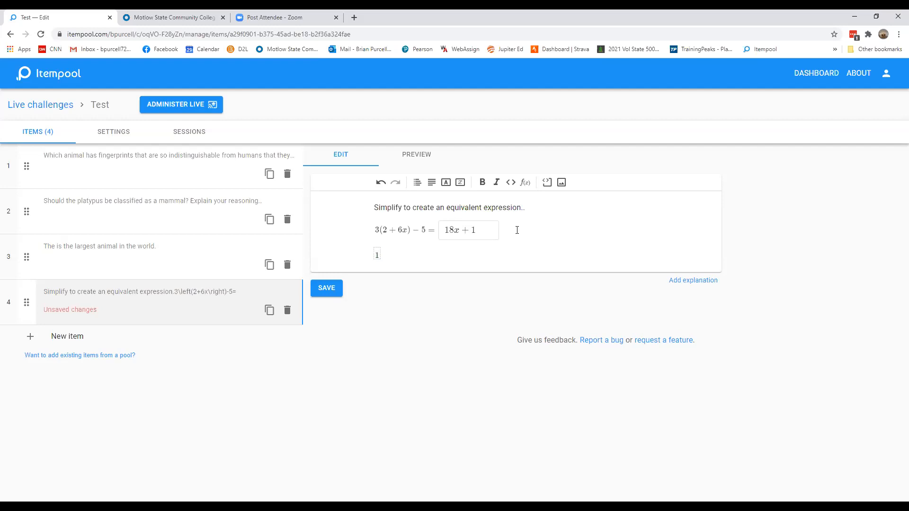
type("+2/")
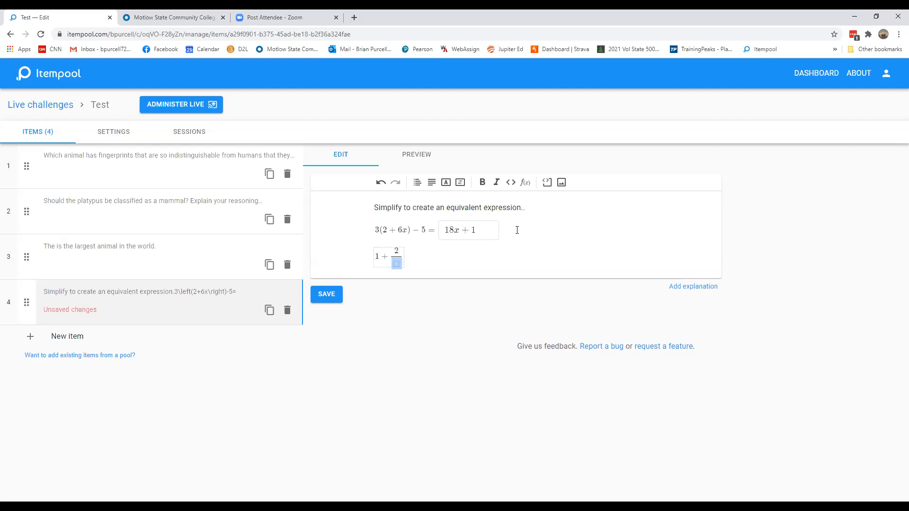
type("3")
key("Right")
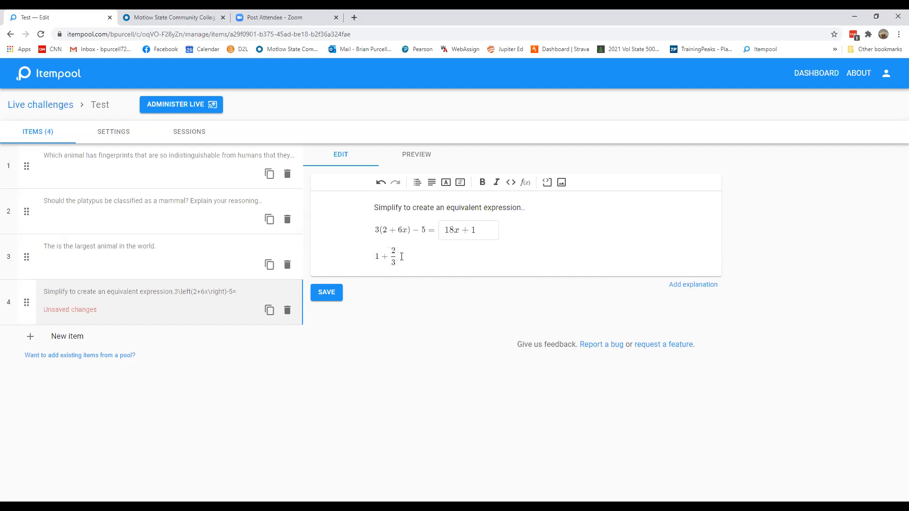
key("BackSpace")
key("BackSpace")
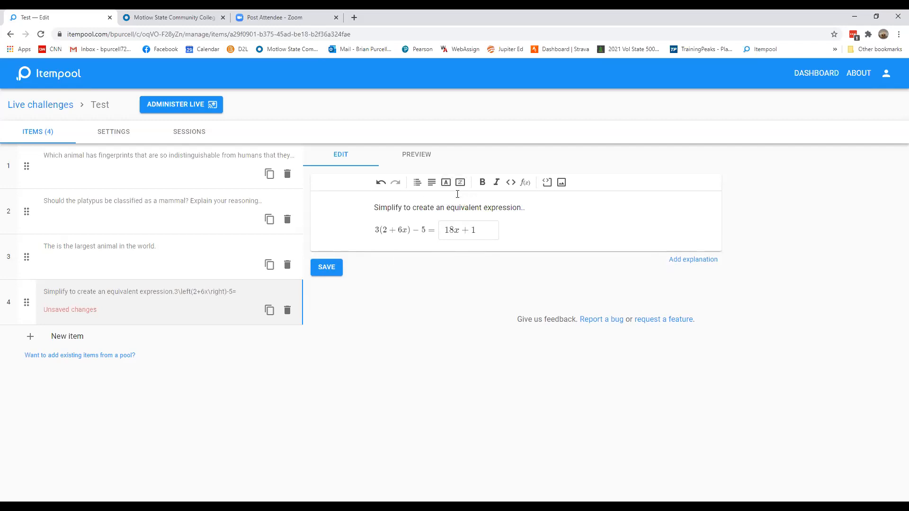
Save the math input item and add a new item from the Blank template
left_click(332, 272)
left_click(50, 337)
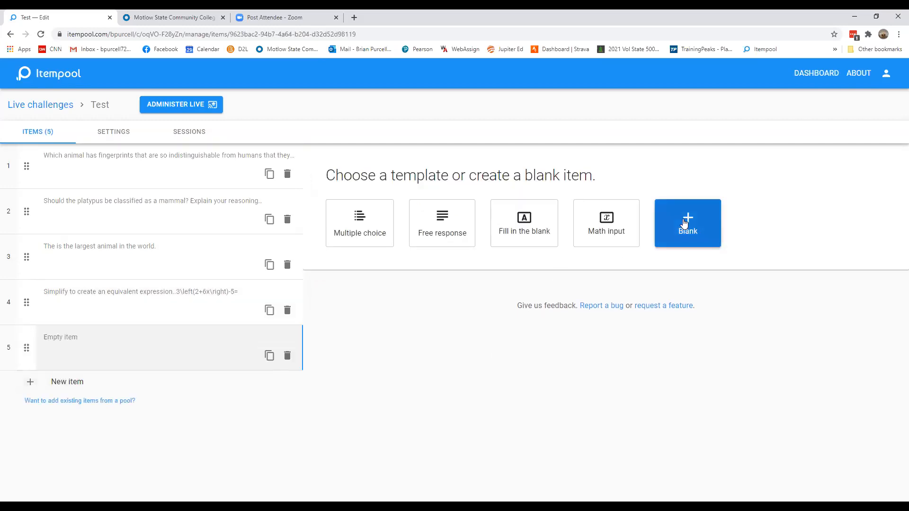
left_click(684, 224)
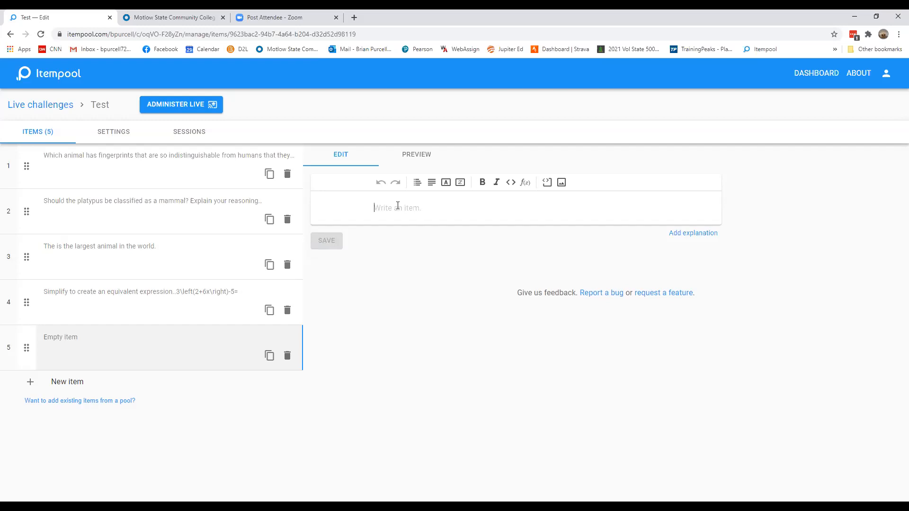
Write the prompt 'What is the largest building in New York?' and start a new line
type("W")
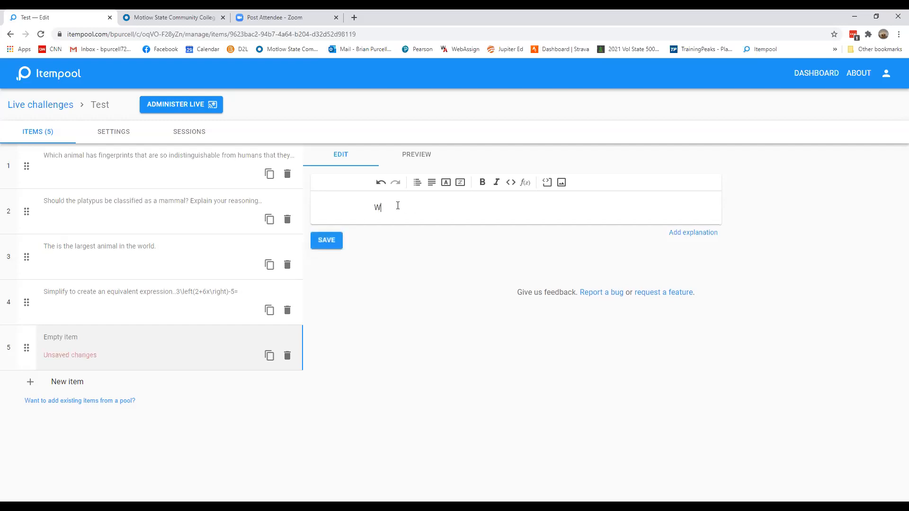
type("hat is the largest building in New York?")
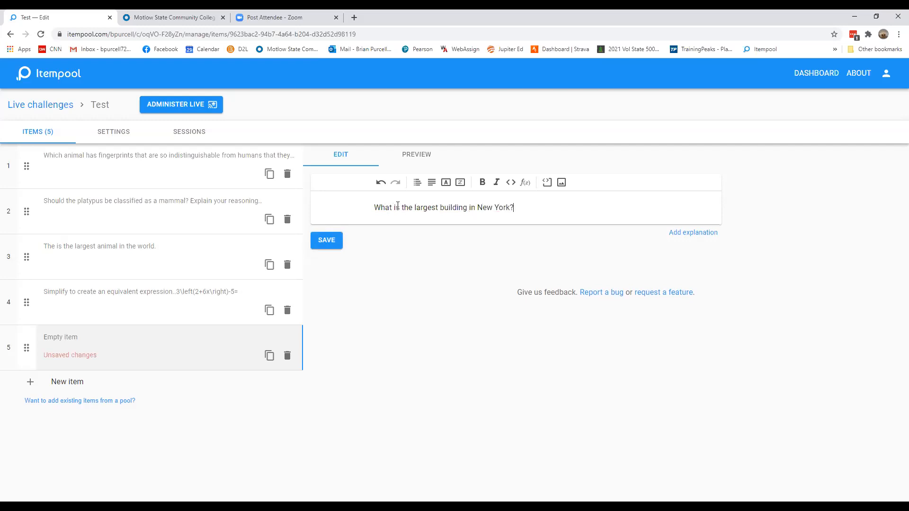
key("Return")
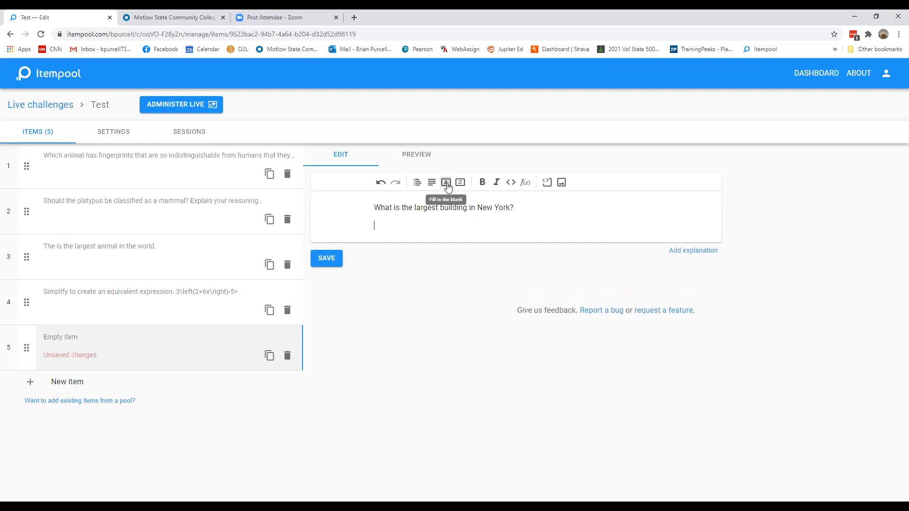
Insert a fill-in-the-blank below the prompt with the correct answer World Trade Center and save the item
left_click(448, 186)
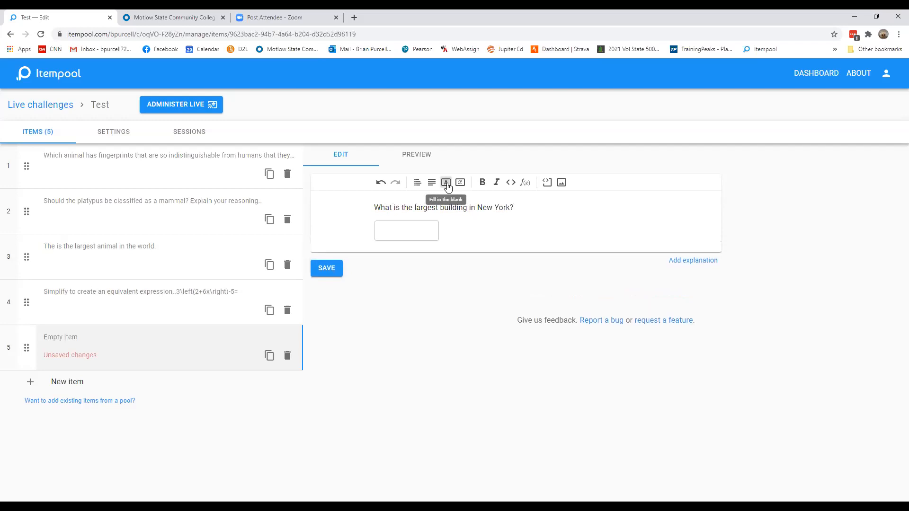
left_click(402, 234)
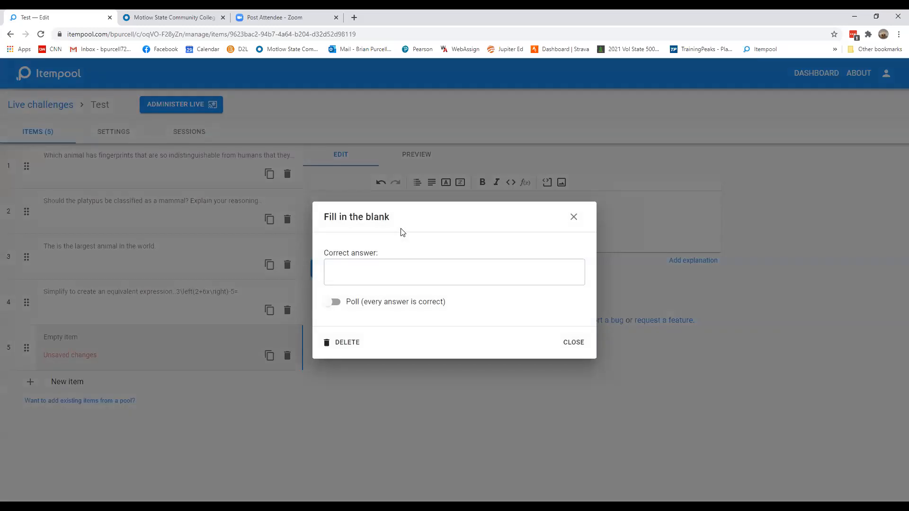
left_click(378, 271)
type("World Trade Center")
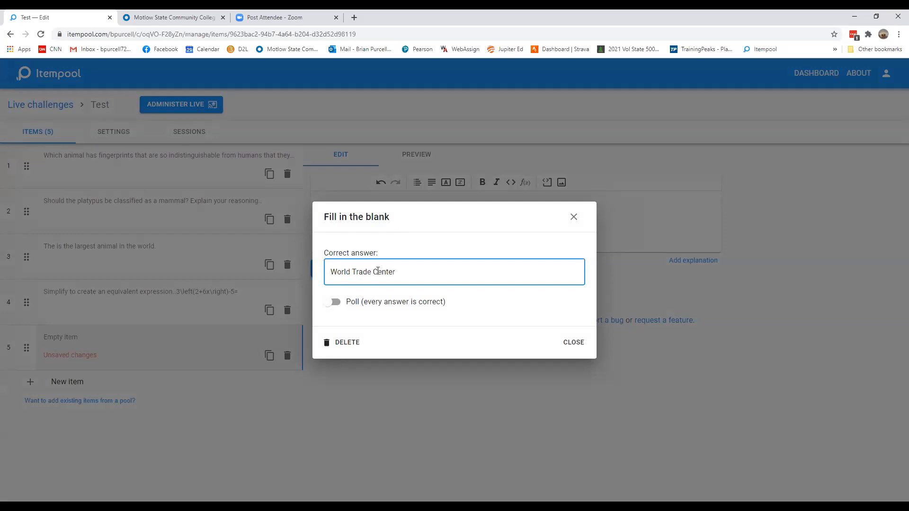
left_click(575, 344)
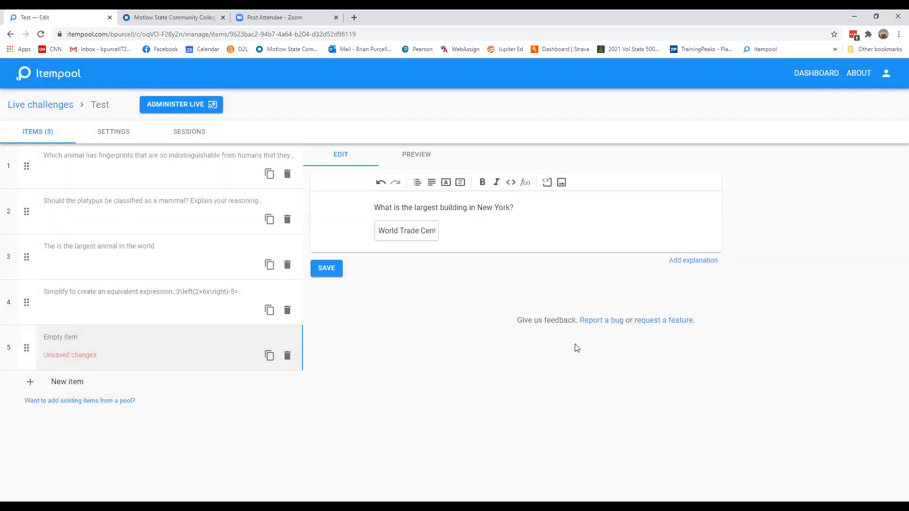
left_click(326, 268)
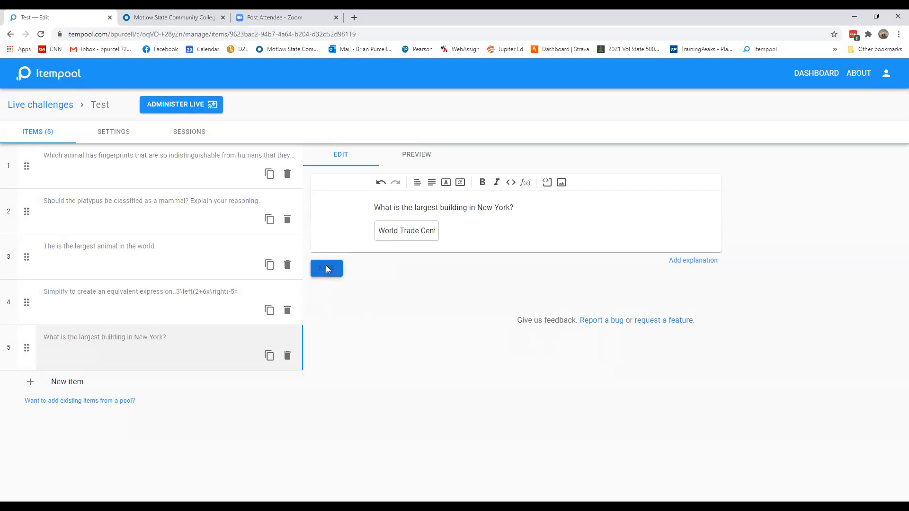
Add another blank item with the prompt 'What county do you live in?' and start a new line
left_click(64, 385)
left_click(683, 223)
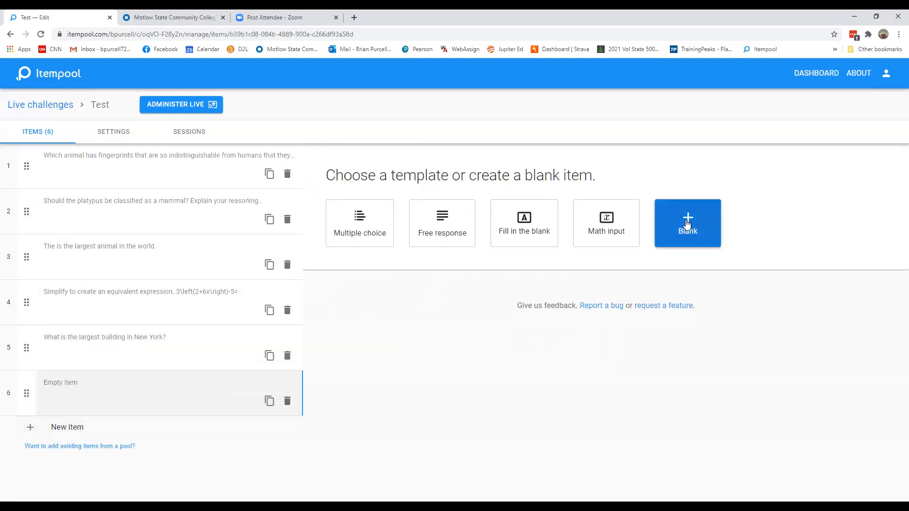
left_click(391, 205)
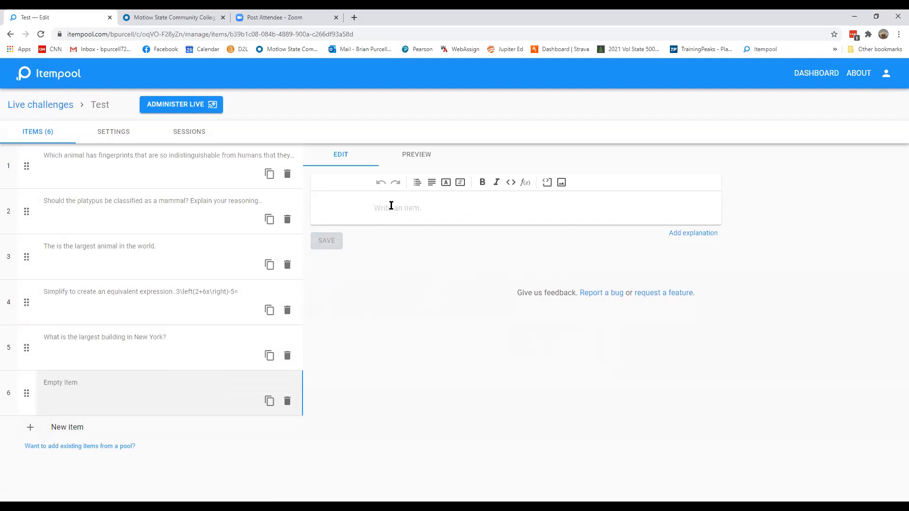
type("What Co")
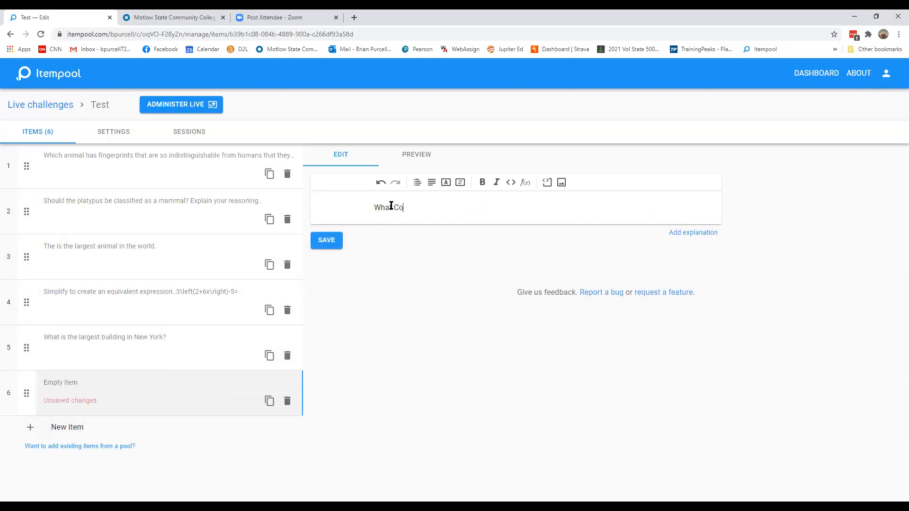
type("unty Do")
key("BackSpace")
key("BackSpace")
key("BackSpace")
key("BackSpace")
key("BackSpace")
key("BackSpace")
key("BackSpace")
key("BackSpace")
key("BackSpace")
key("BackSpace")
type("county do you live in?")
key("Return")
Insert a fill-in-the-blank set as a poll below the county question and save the item
left_click(446, 183)
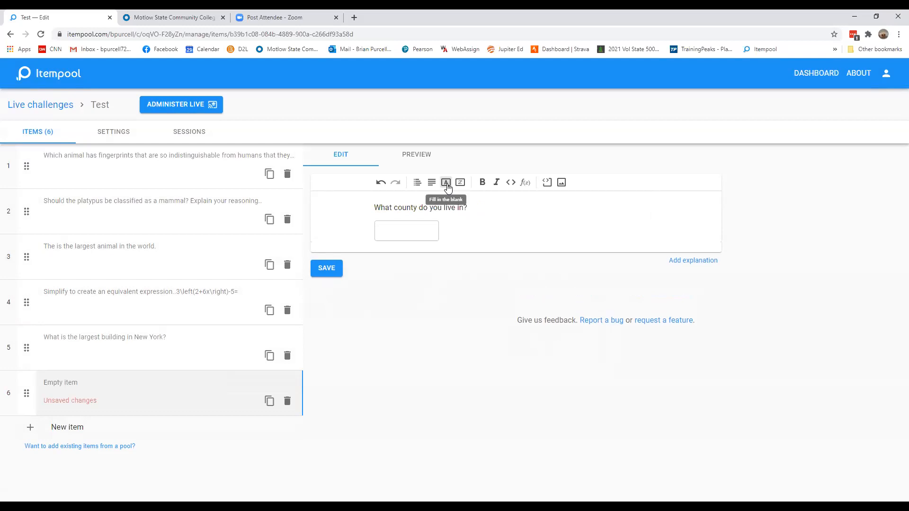
left_click(413, 237)
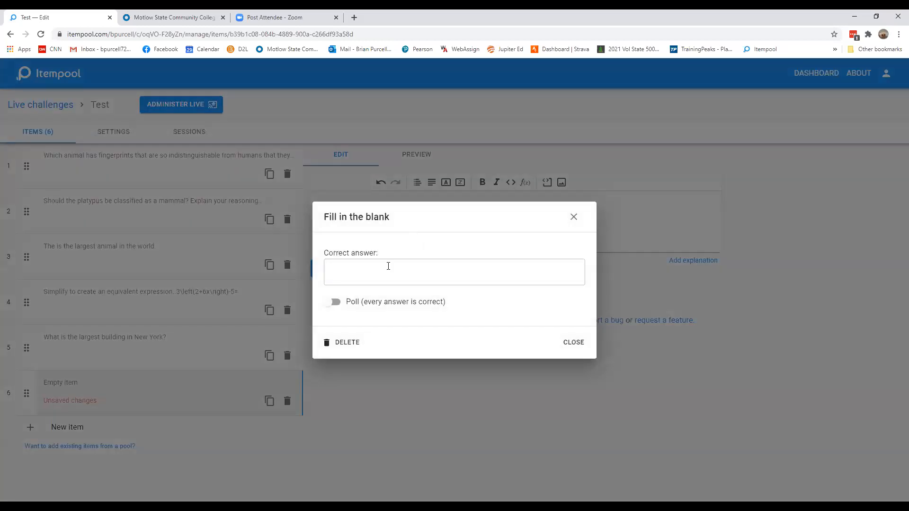
left_click(333, 303)
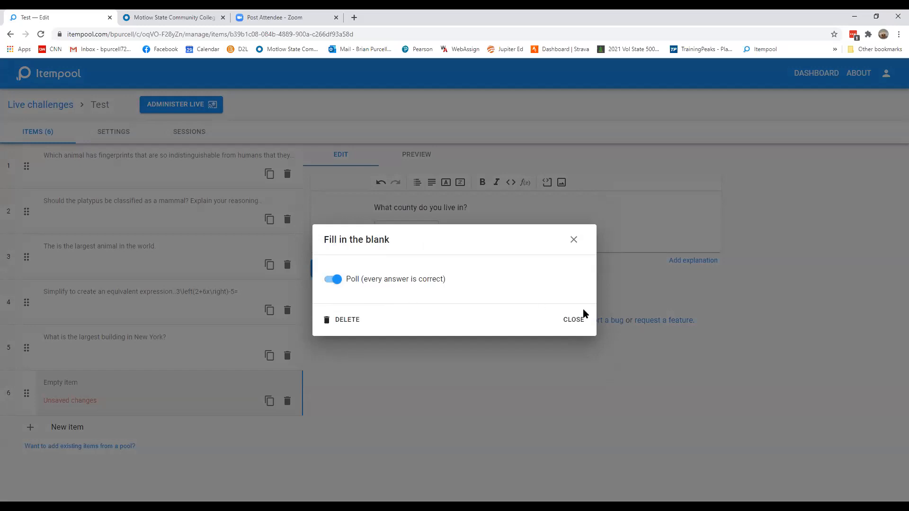
left_click(572, 320)
left_click(338, 272)
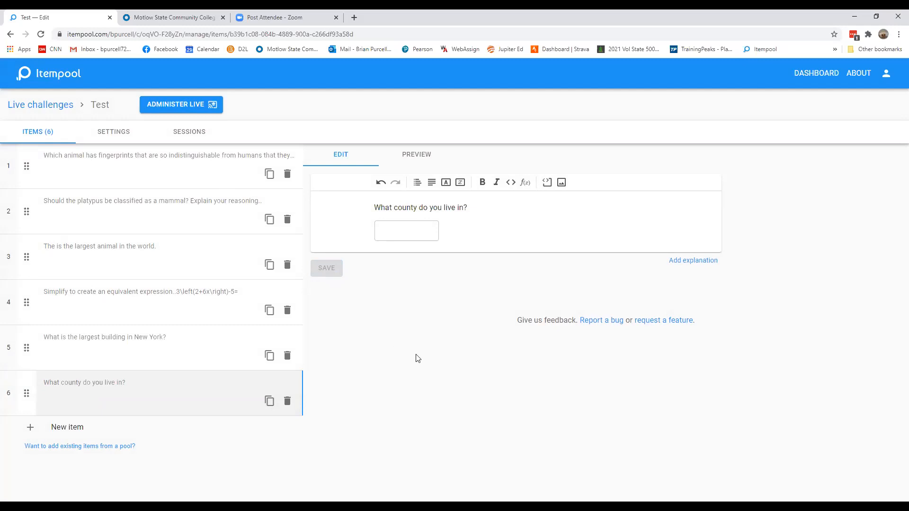
Administer the Test challenge live with student names collected
left_click(184, 106)
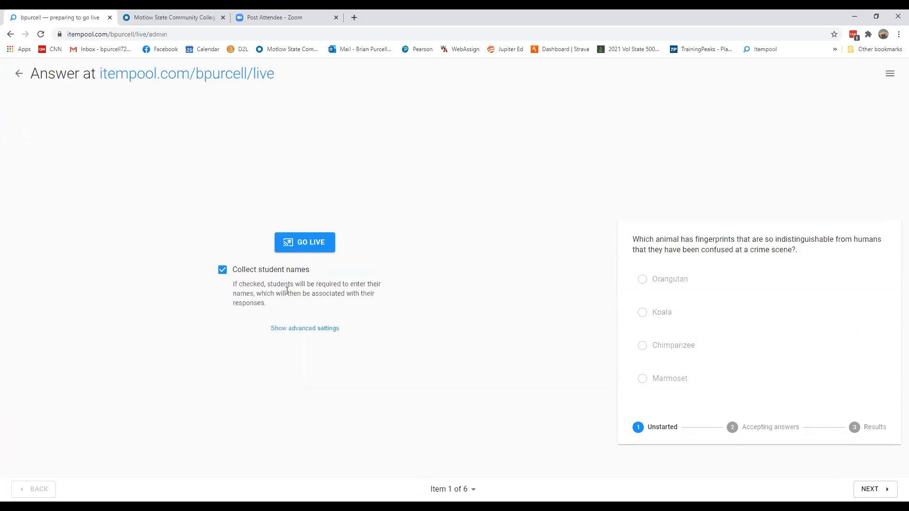
left_click(304, 245)
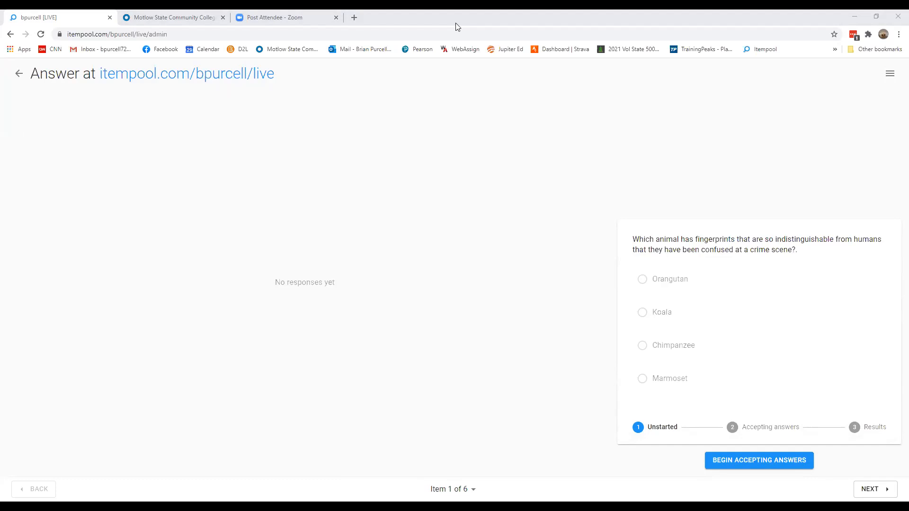
In the student window, keep the name Test 1 and submit Chimpanzee as the answer to question 1
key("alt+Tab")
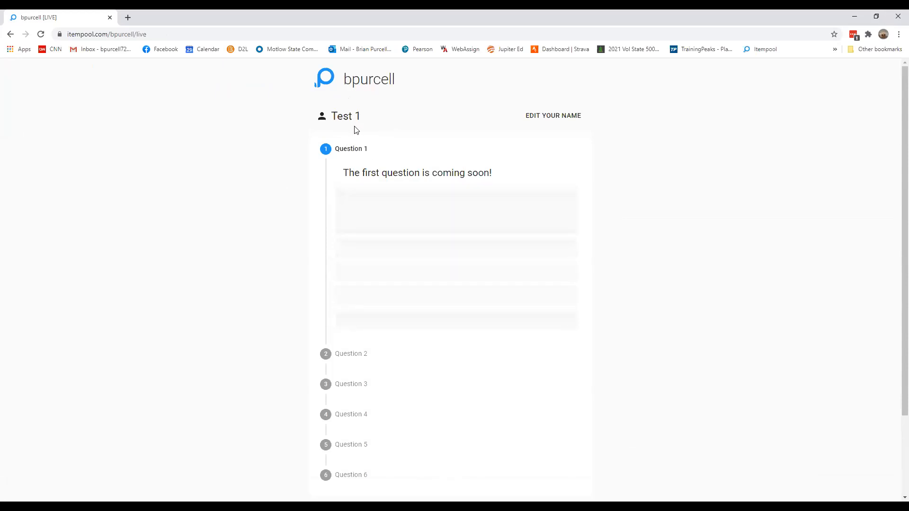
left_click(545, 118)
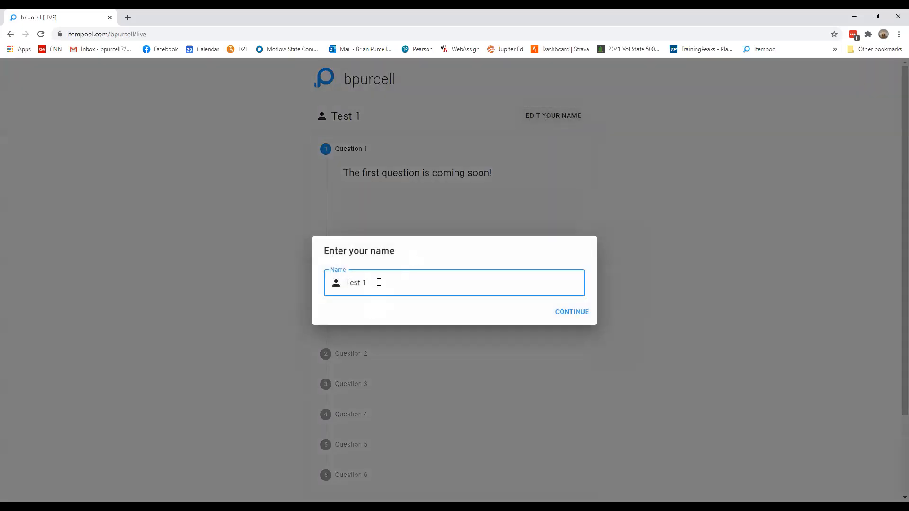
left_click(572, 312)
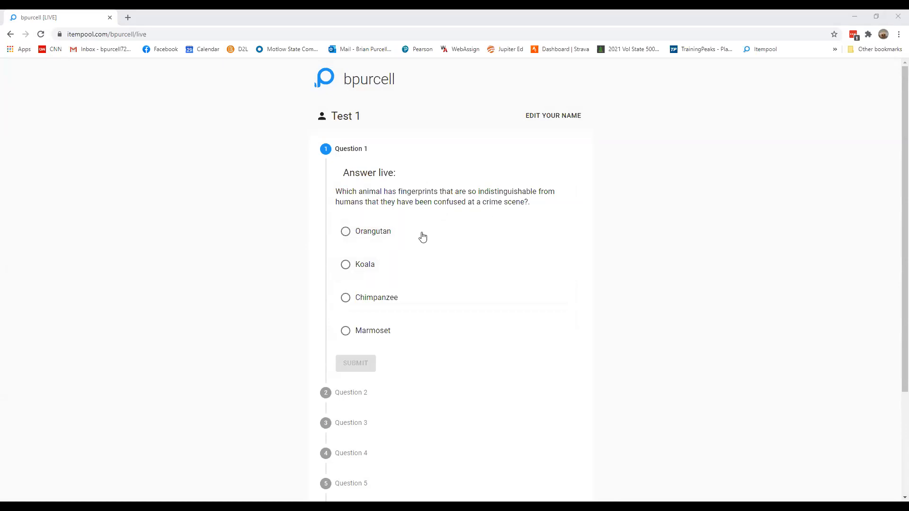
left_click(356, 308)
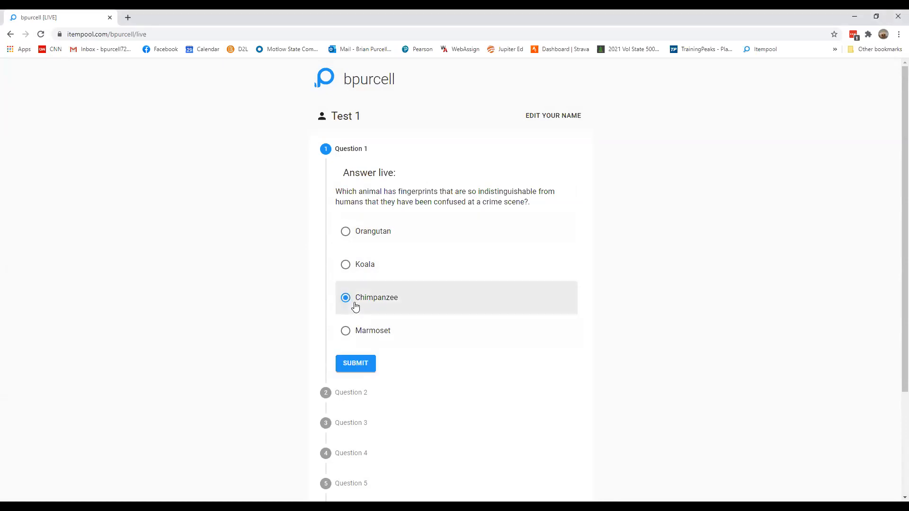
left_click(356, 365)
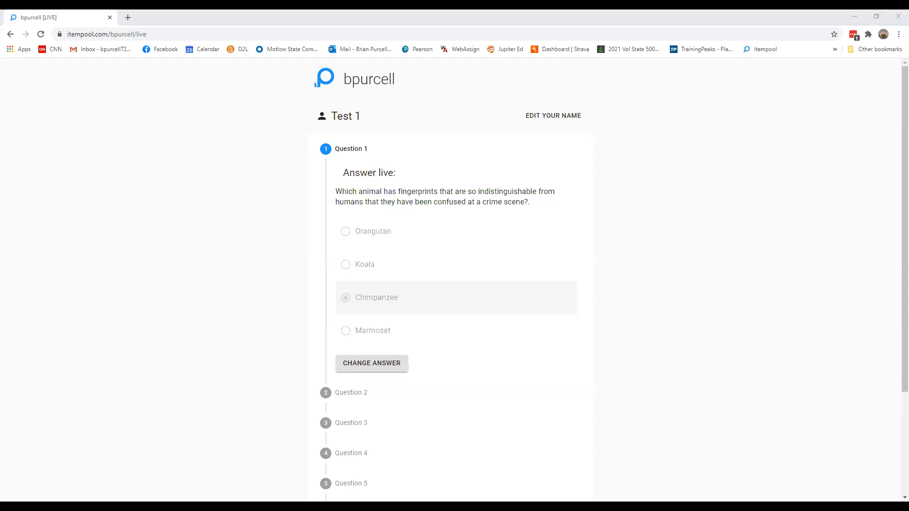
Return to the host view and finish and reveal the results of the first question
key("alt+Tab")
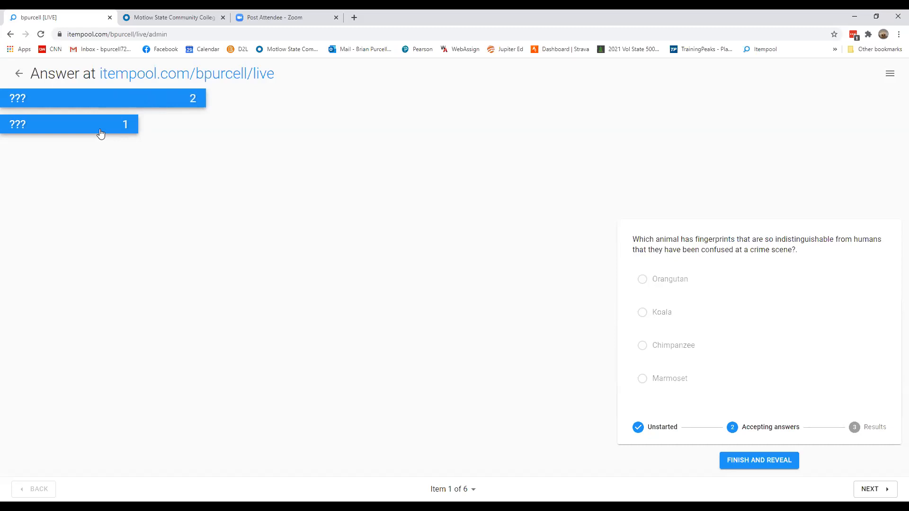
left_click(745, 467)
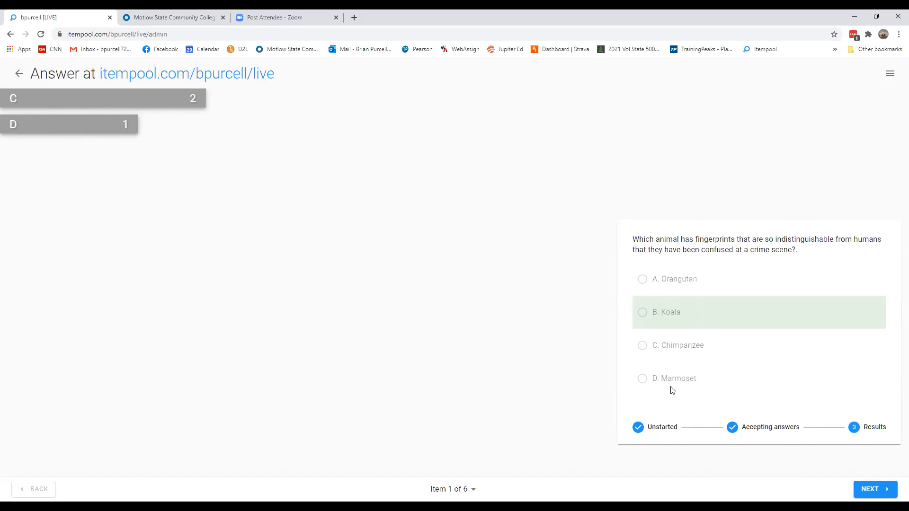
Advance to item 3 of 6 and begin accepting answers for it
left_click(874, 490)
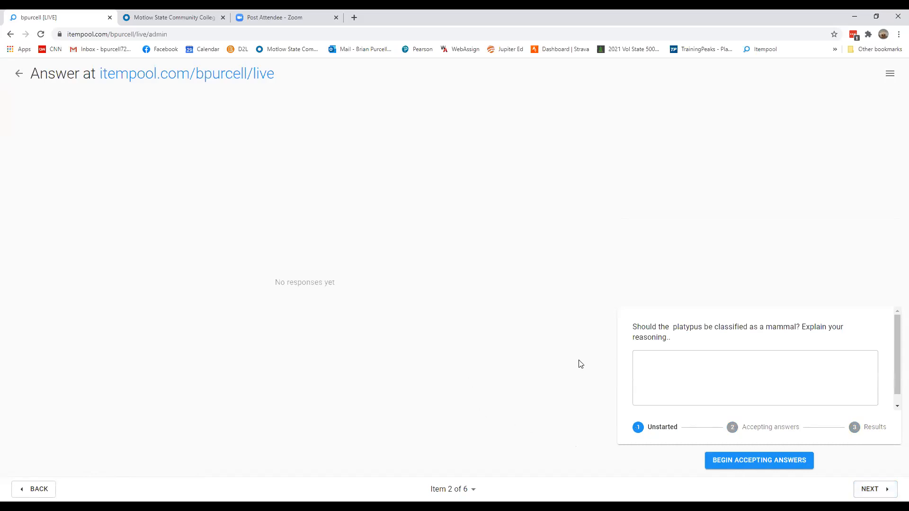
left_click(871, 489)
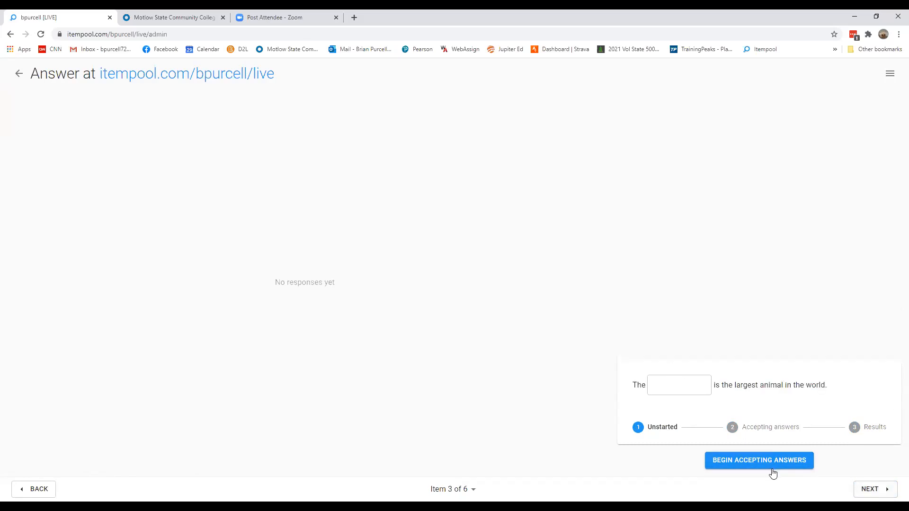
left_click(760, 462)
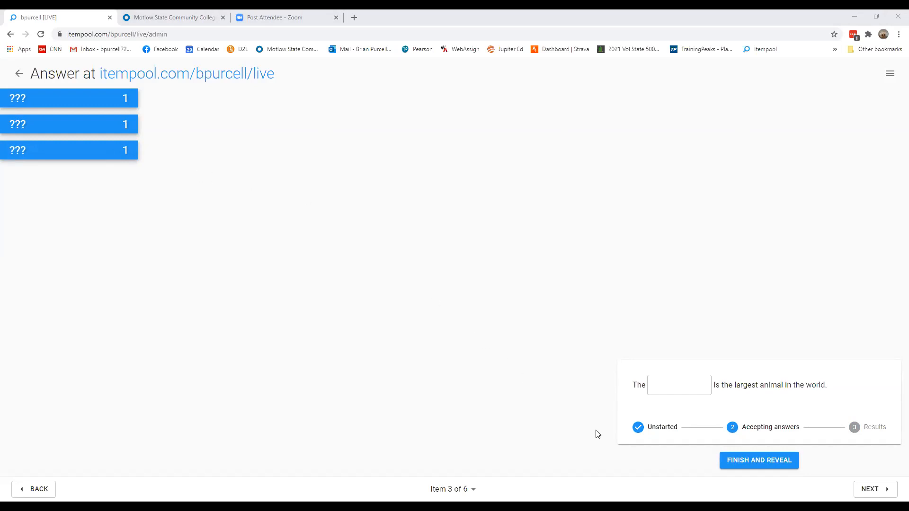
Finish and reveal the results for item 3, then advance to item 4
left_click(747, 462)
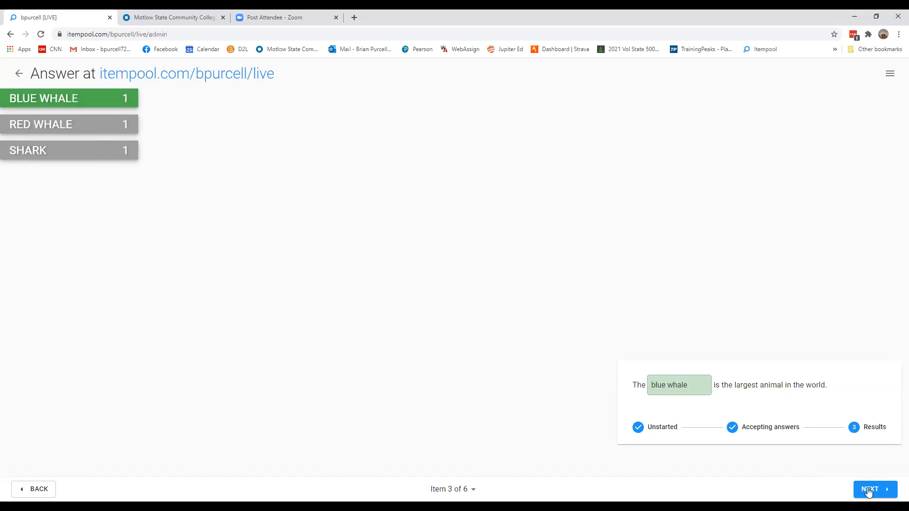
left_click(869, 490)
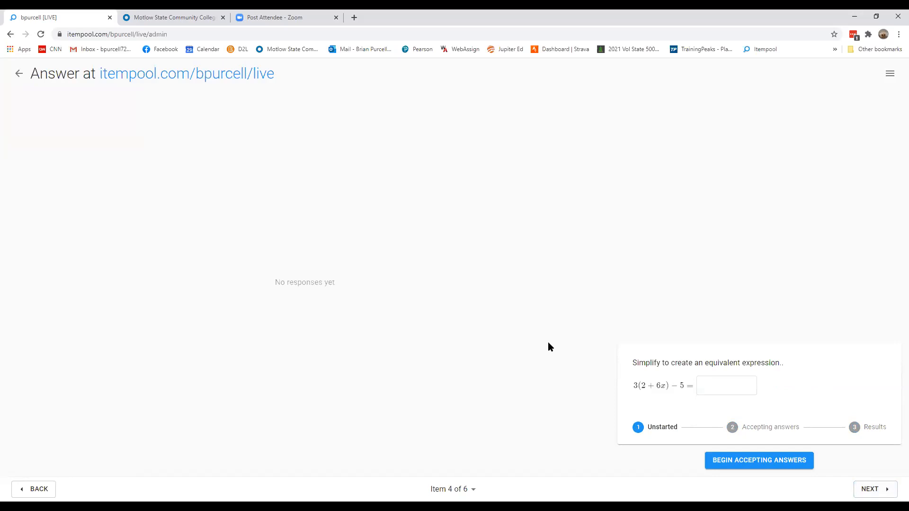
Skip ahead through items 5 and 6 without collecting answers and end the live session
left_click(876, 494)
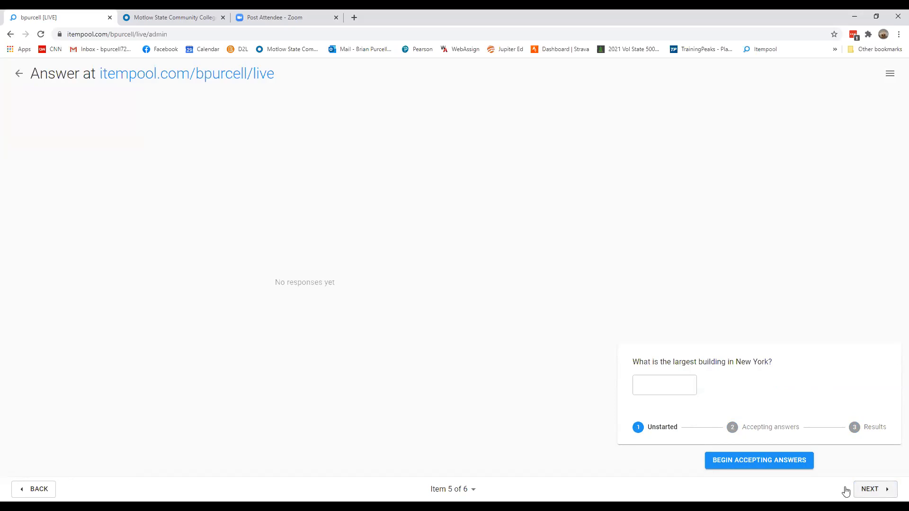
left_click(872, 496)
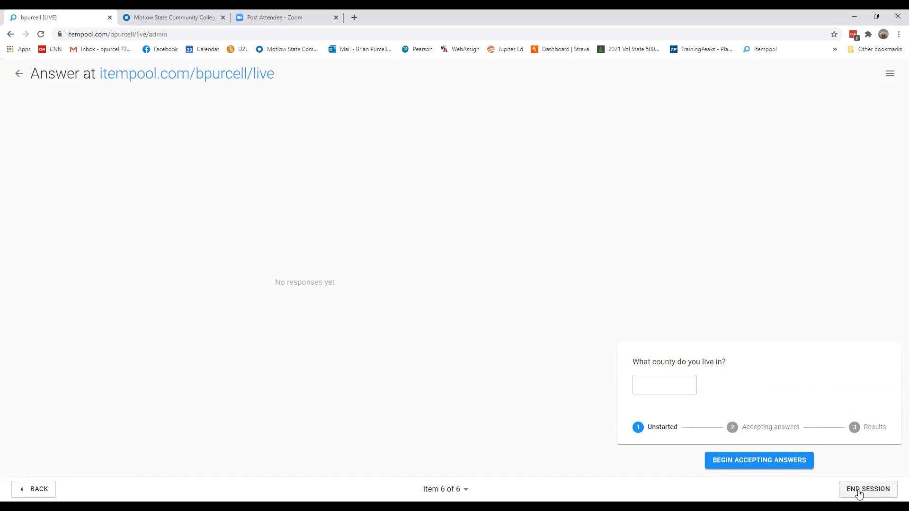
left_click(870, 493)
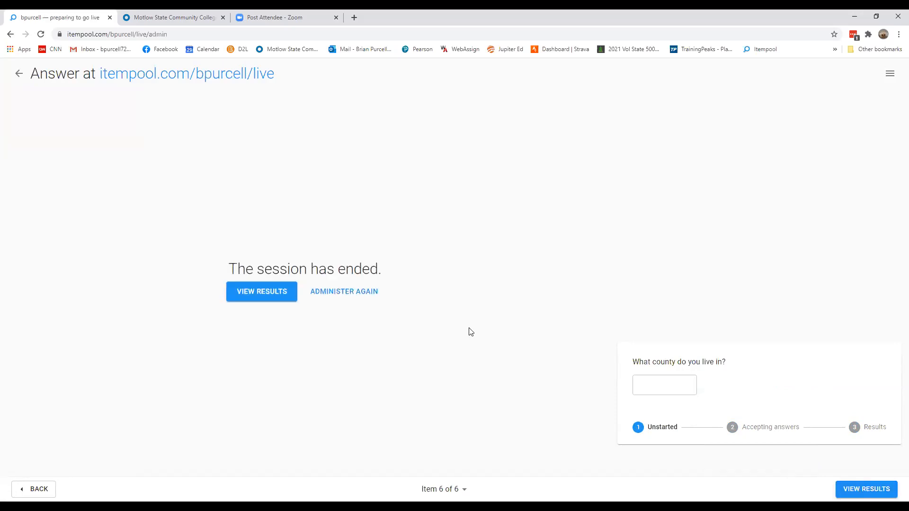
Open the session results and review the summary of answers for each item
left_click(261, 296)
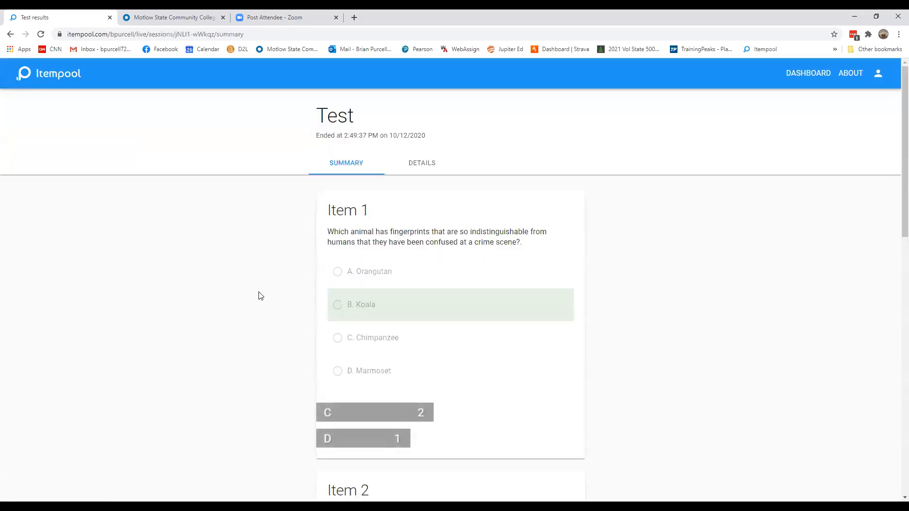
scroll(499, 364, "down", 10)
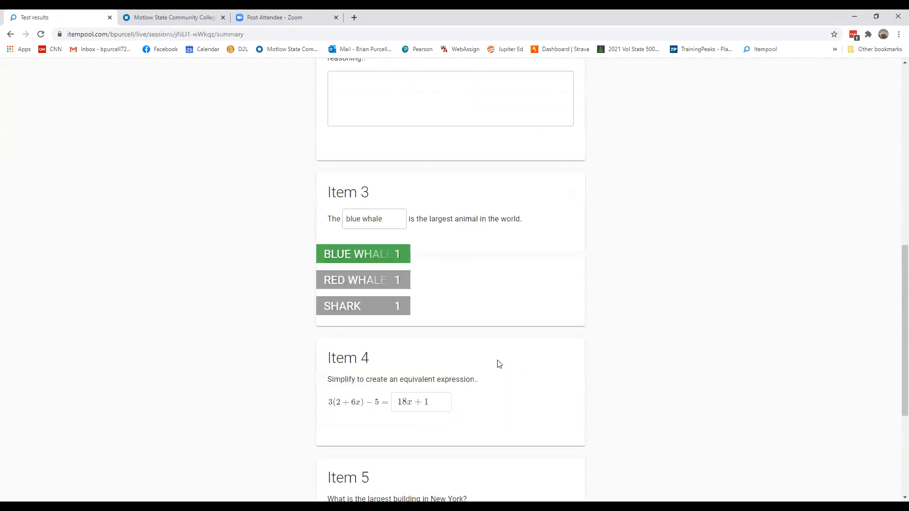
scroll(497, 363, "down", 4)
scroll(495, 369, "up", 7)
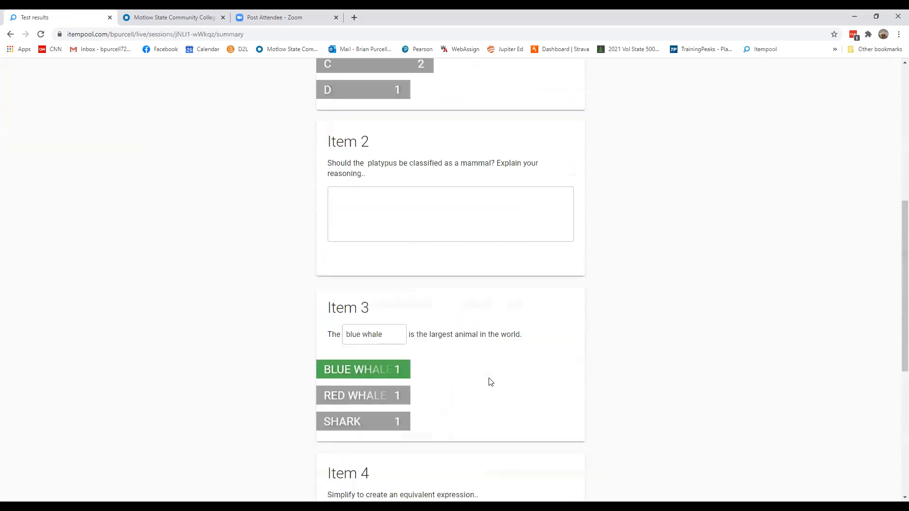
scroll(491, 382, "up", 7)
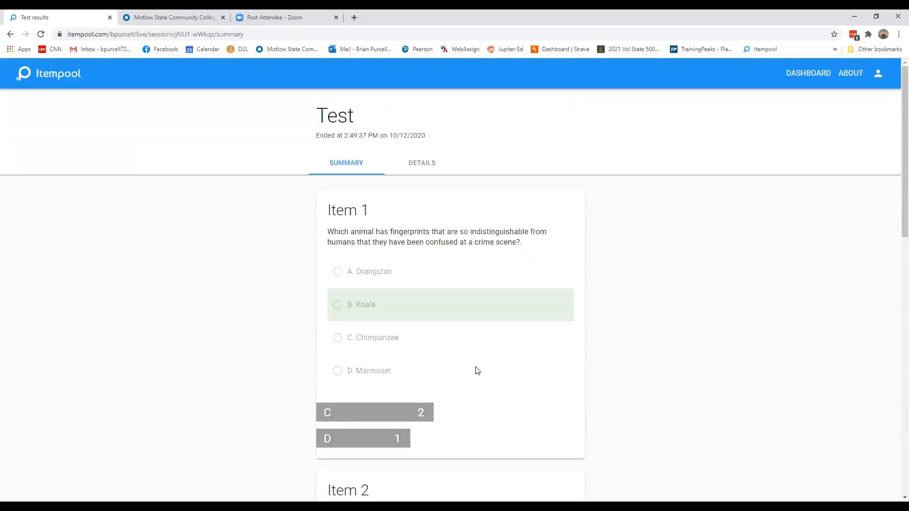
Open the detailed per-student results and export them to Google Sheets, returning to the results tab
left_click(417, 164)
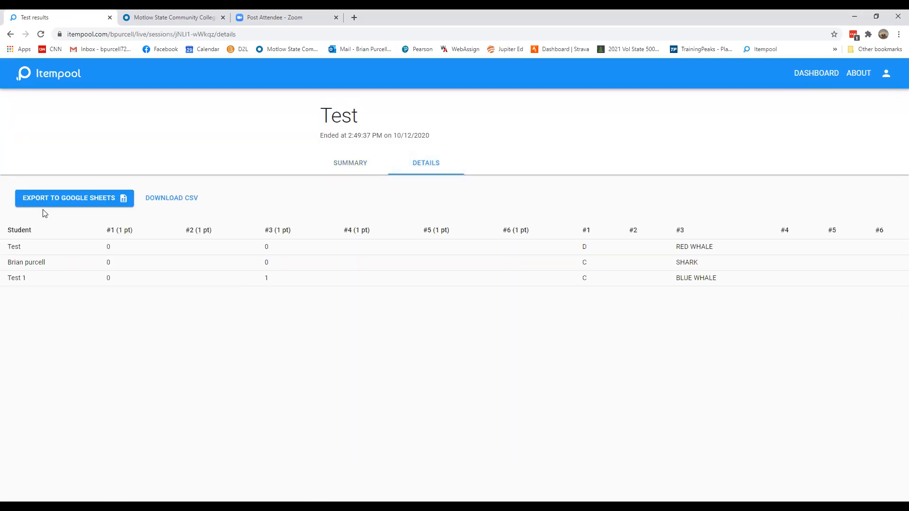
left_click(68, 199)
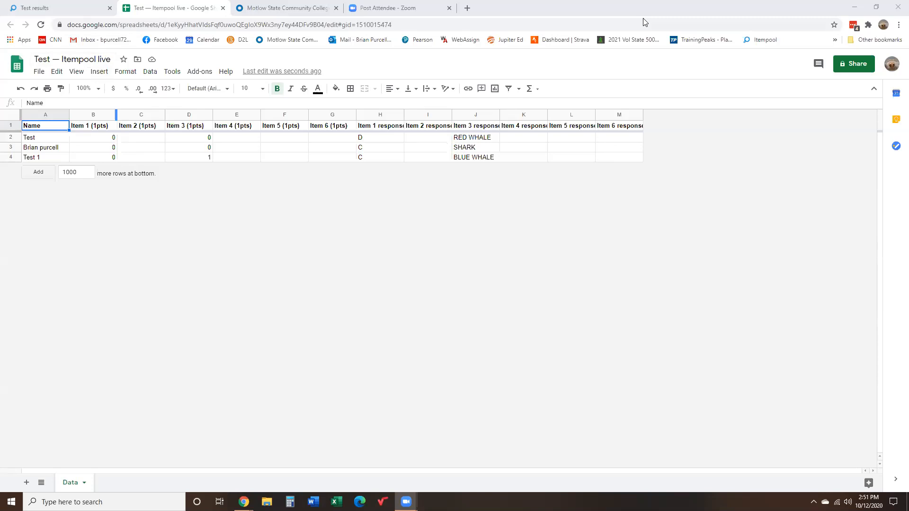
key("ctrl+shift+Tab")
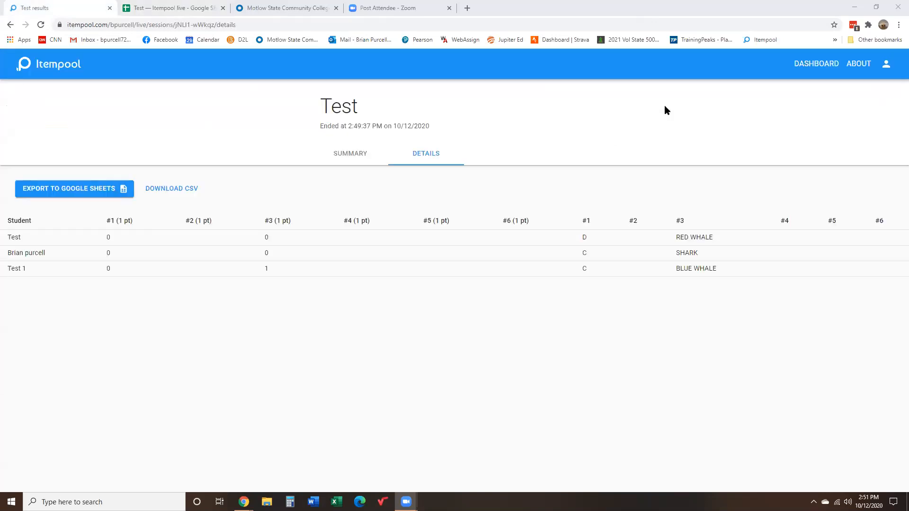
left_click(429, 326)
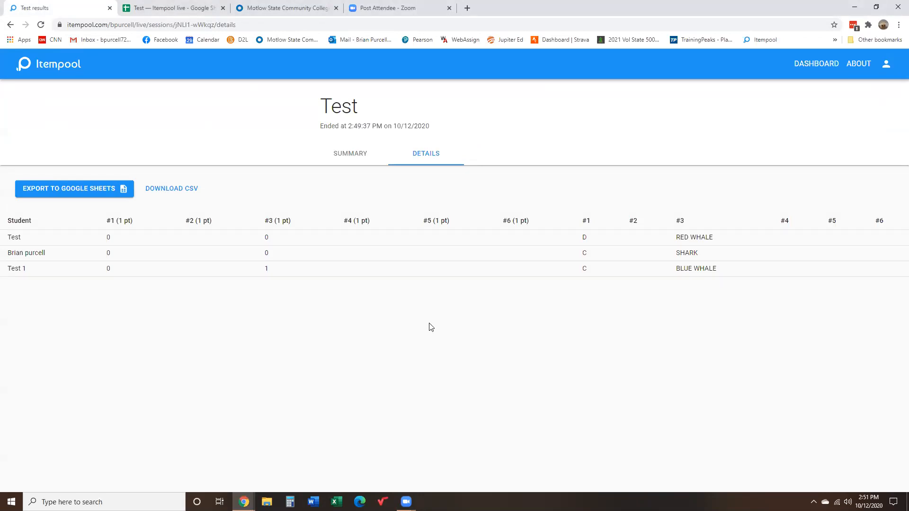
Add the Counties item from the Non Math Questions pool to the Test live challenge
left_click(57, 69)
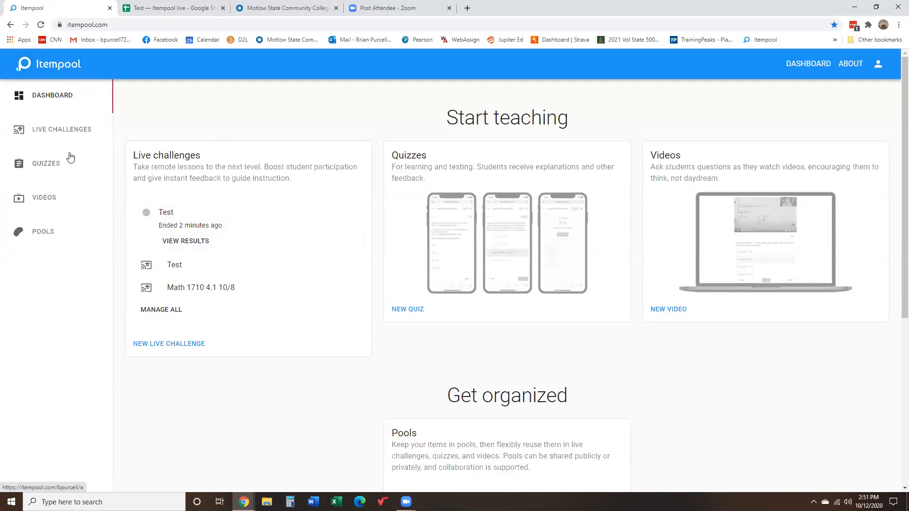
left_click(49, 168)
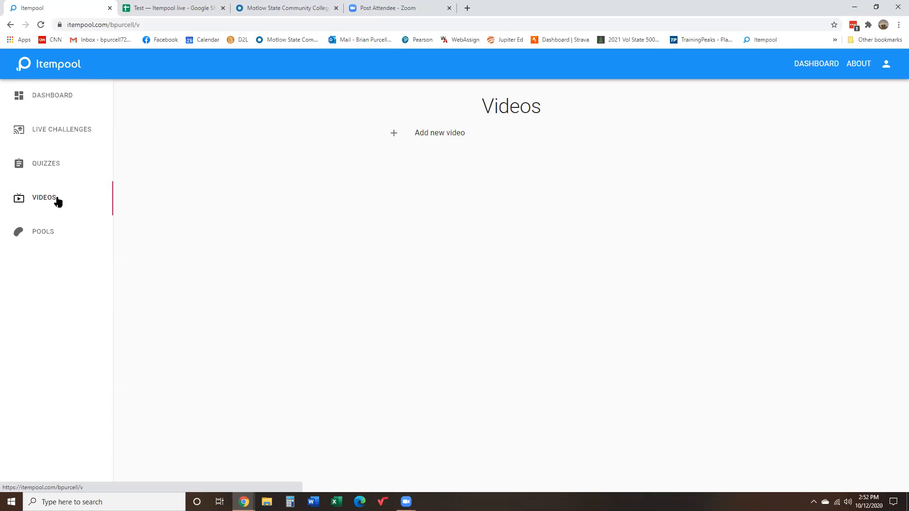
left_click(45, 233)
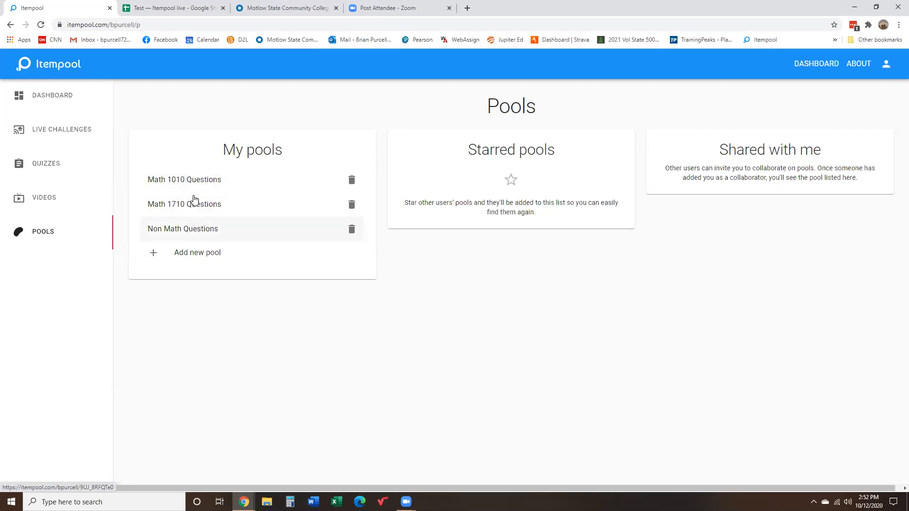
left_click(191, 235)
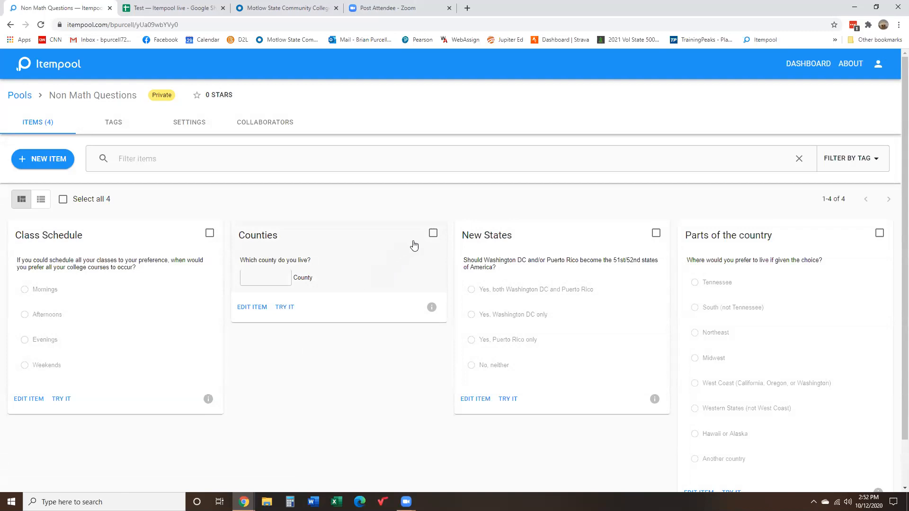
left_click(433, 233)
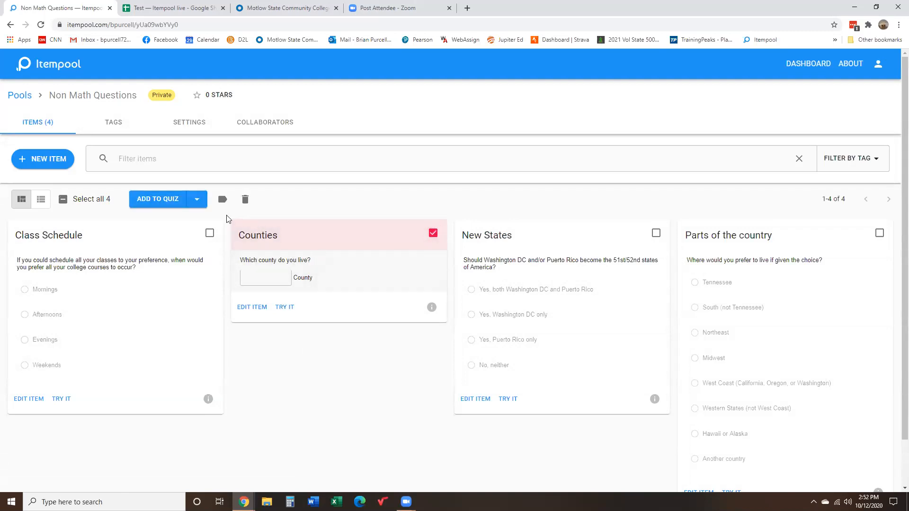
left_click(199, 200)
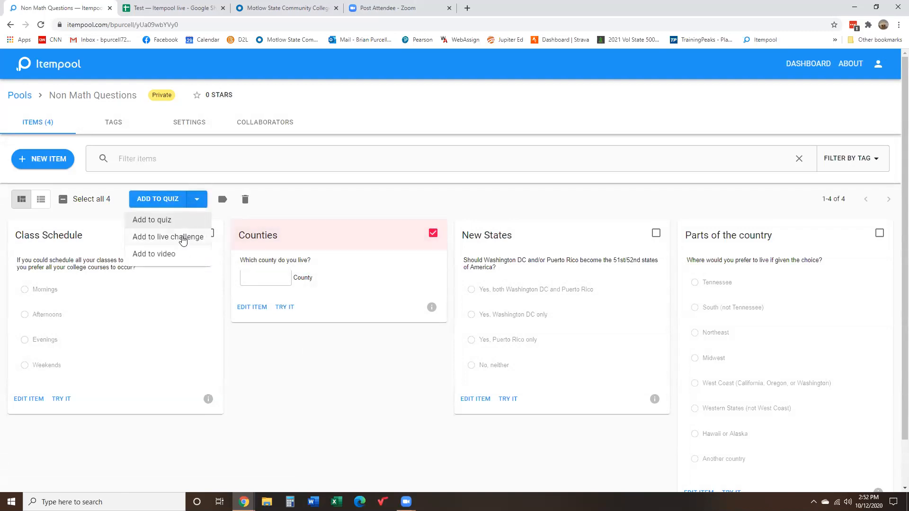
left_click(183, 237)
scroll(474, 284, "down", 10)
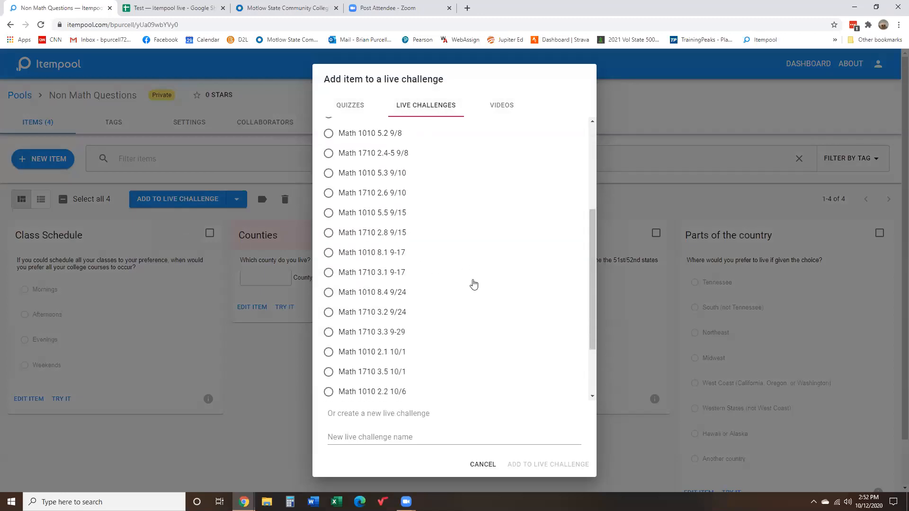
scroll(474, 284, "up", 6)
scroll(473, 284, "down", 3)
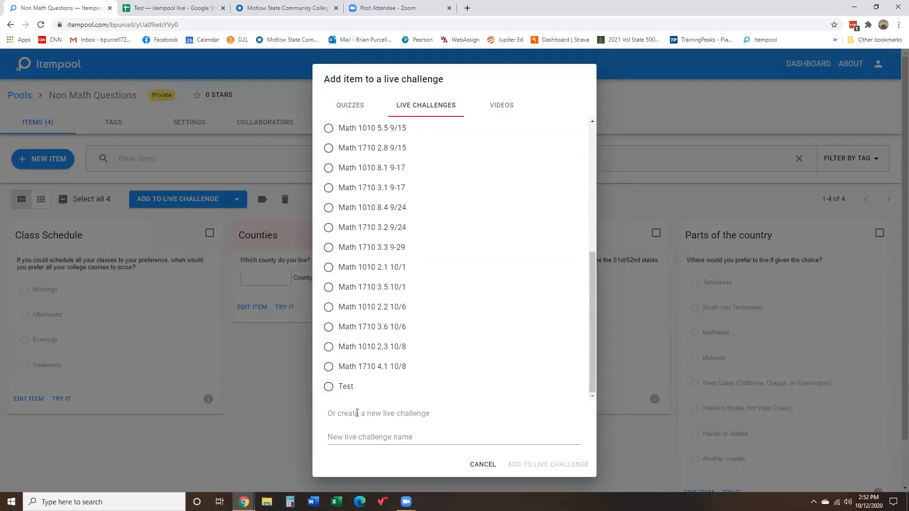
left_click(328, 388)
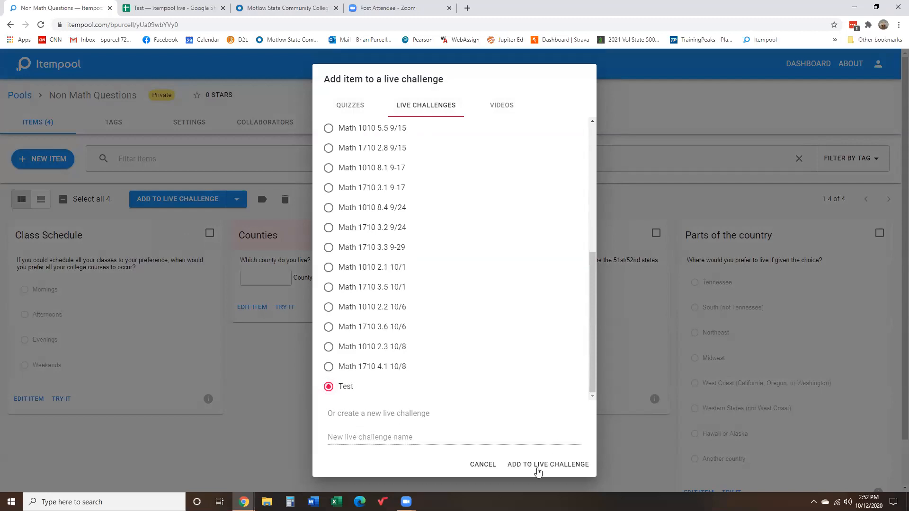
left_click(538, 465)
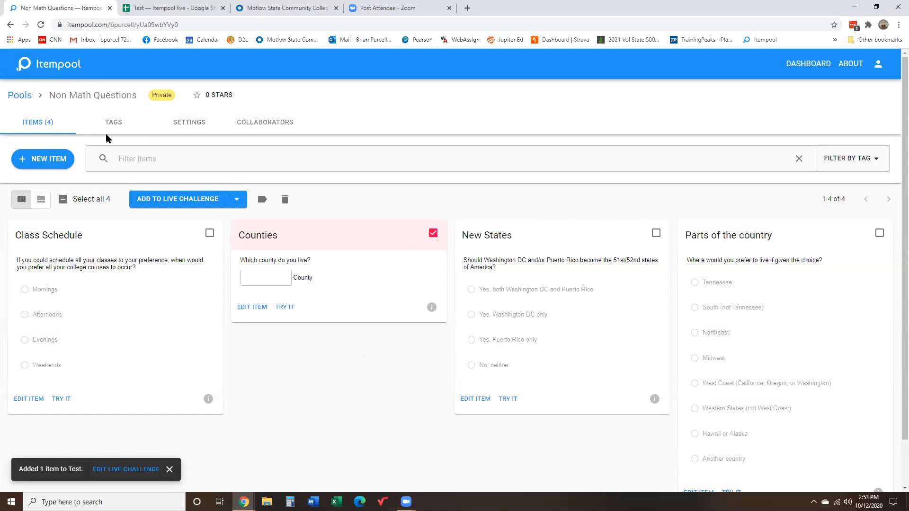
Open the Math 1010 Questions pool and browse its items before returning to the pools list
left_click(27, 98)
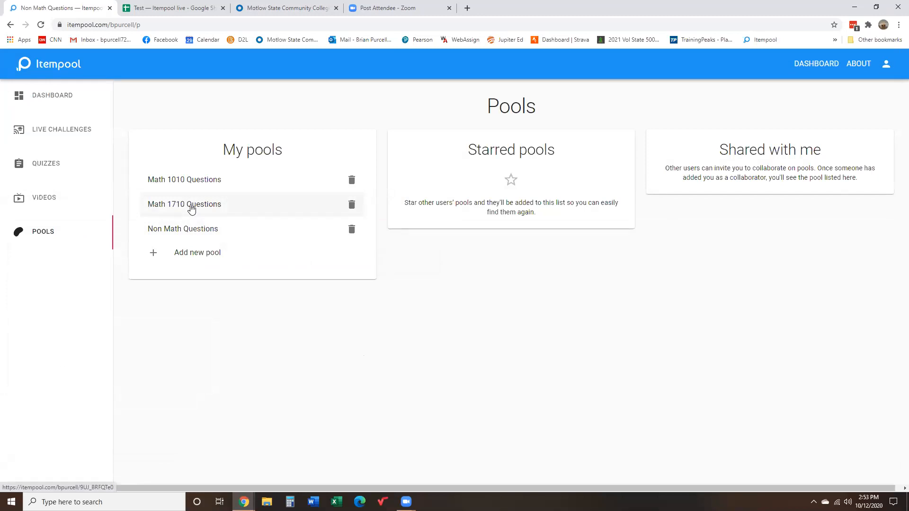
left_click(185, 180)
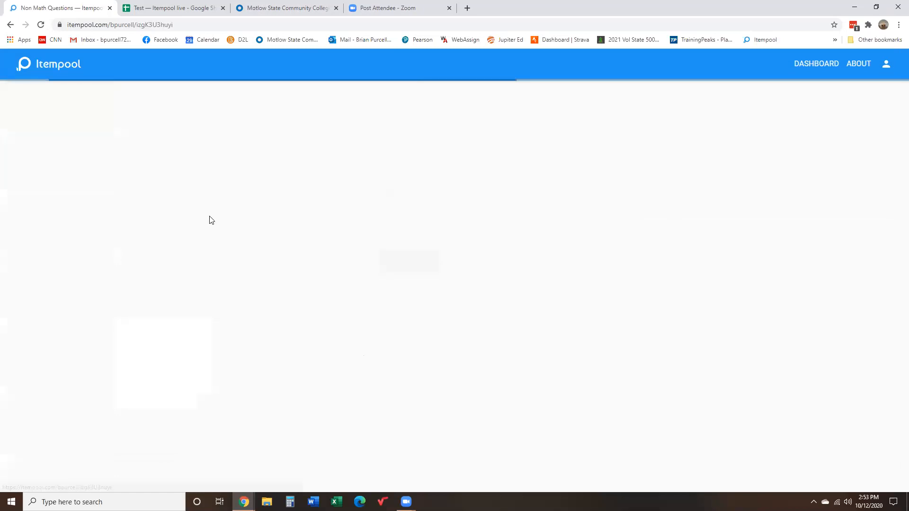
scroll(384, 332, "down", 10)
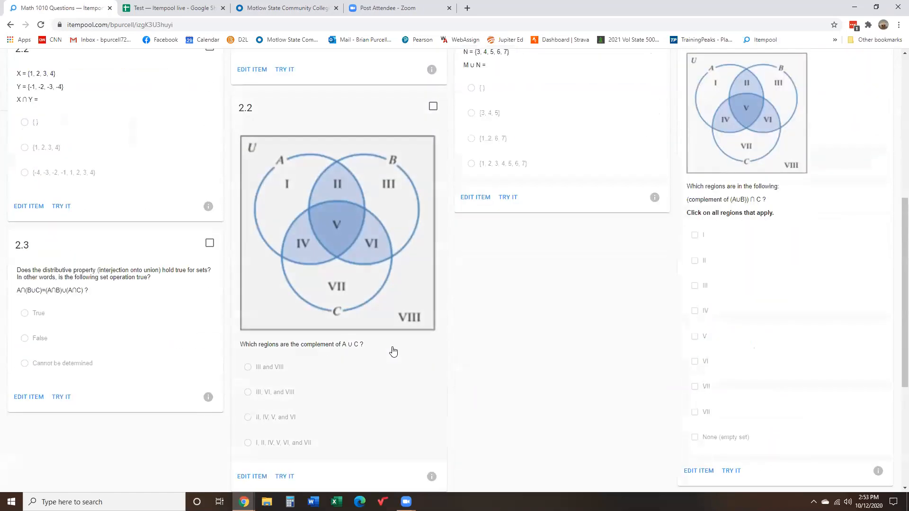
scroll(501, 350, "down", 3)
scroll(501, 350, "up", 7)
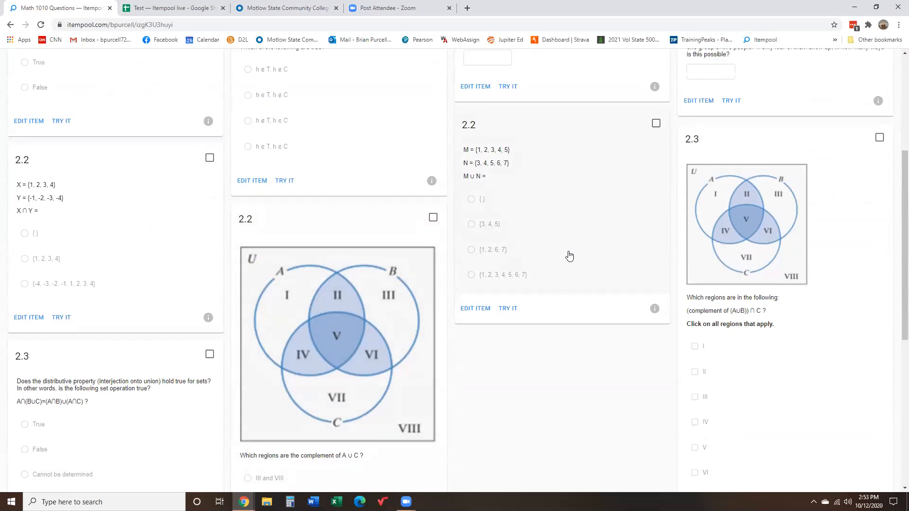
scroll(570, 257, "up", 5)
left_click(19, 95)
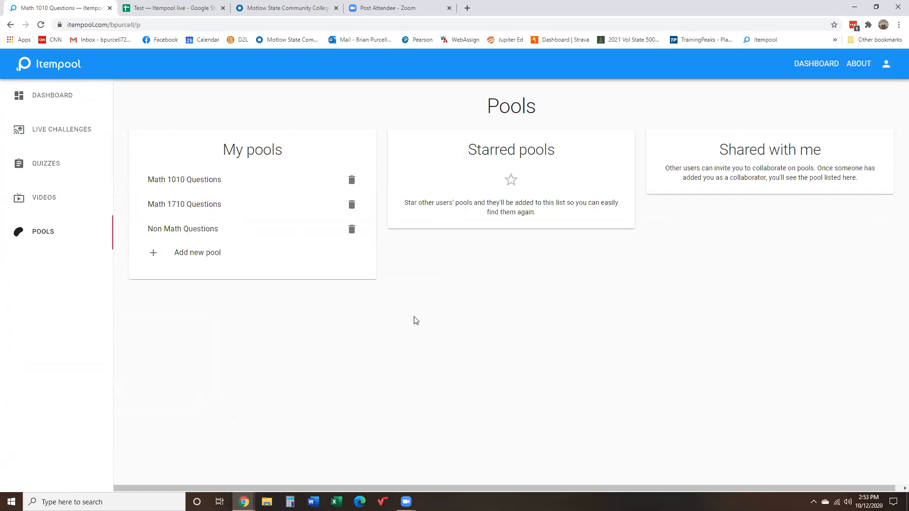